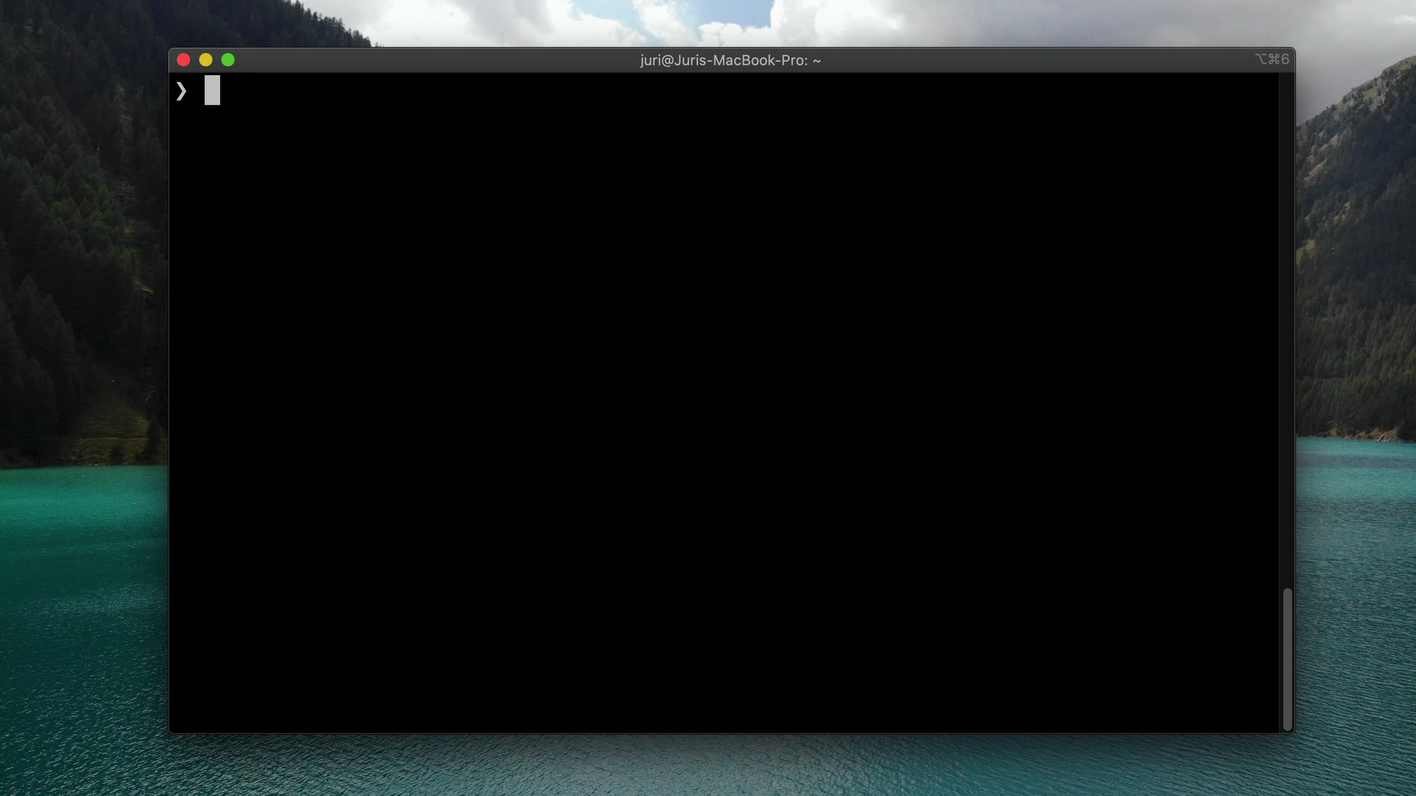
text(npm i )
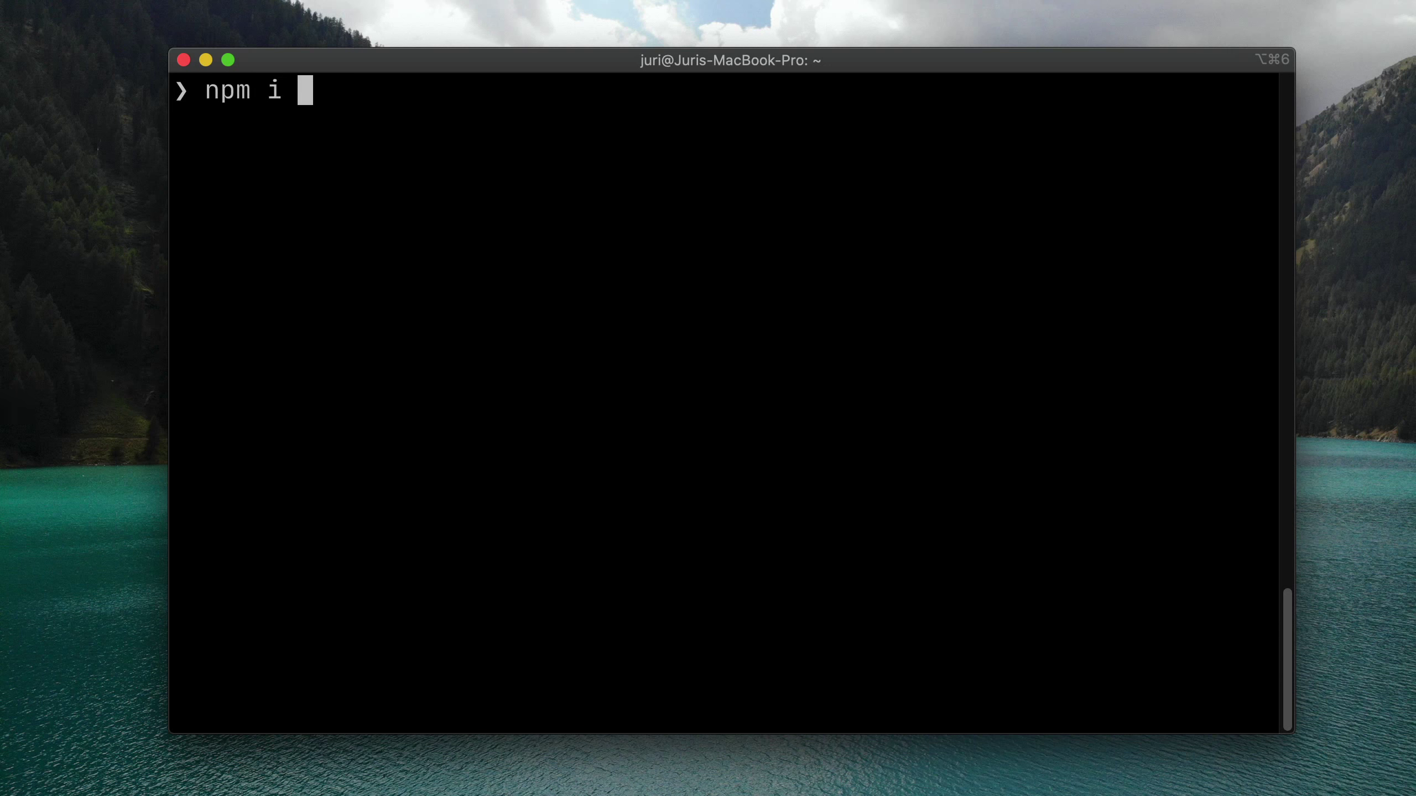
text(@nrwl/js)
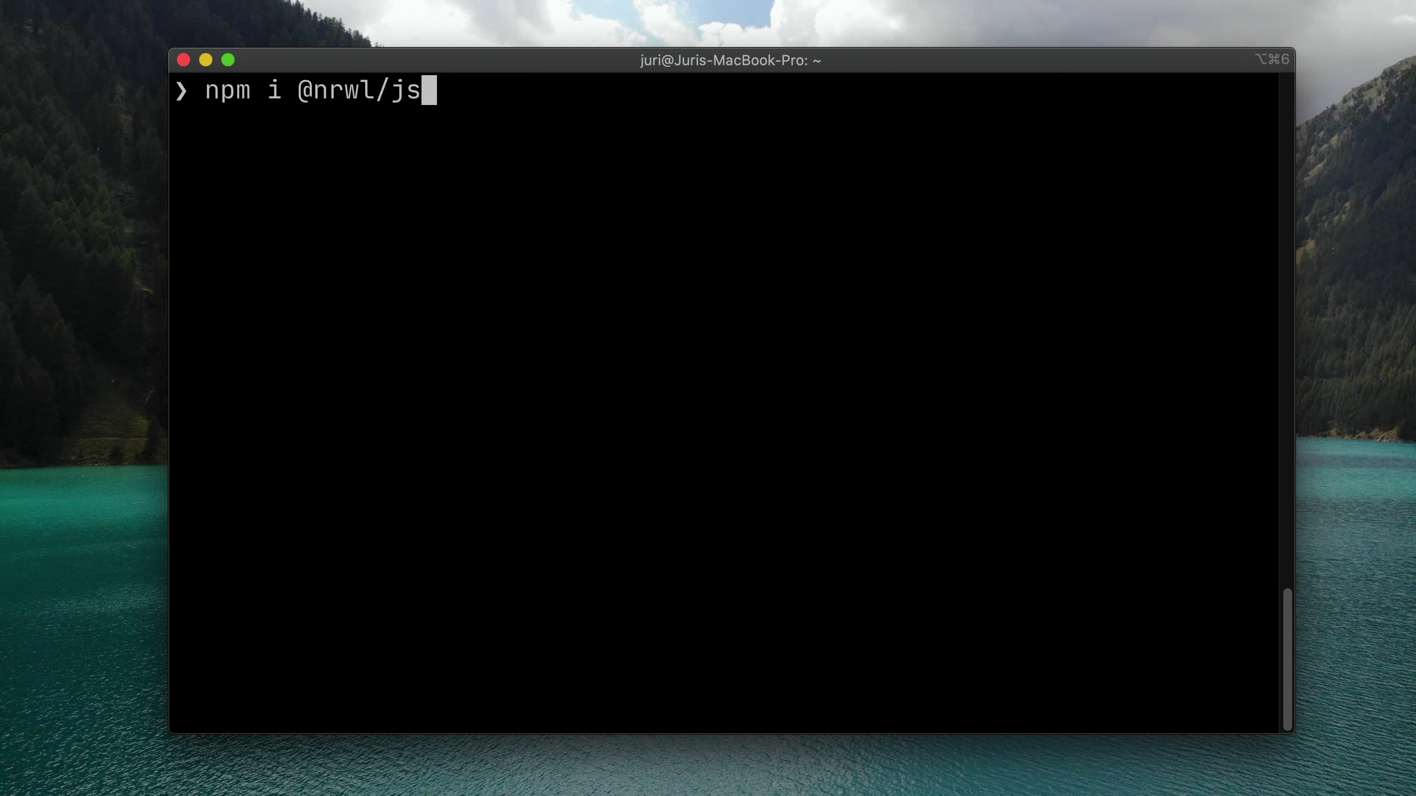
key(Return)
text(npx create-nx-workspace@latest happynrwl)
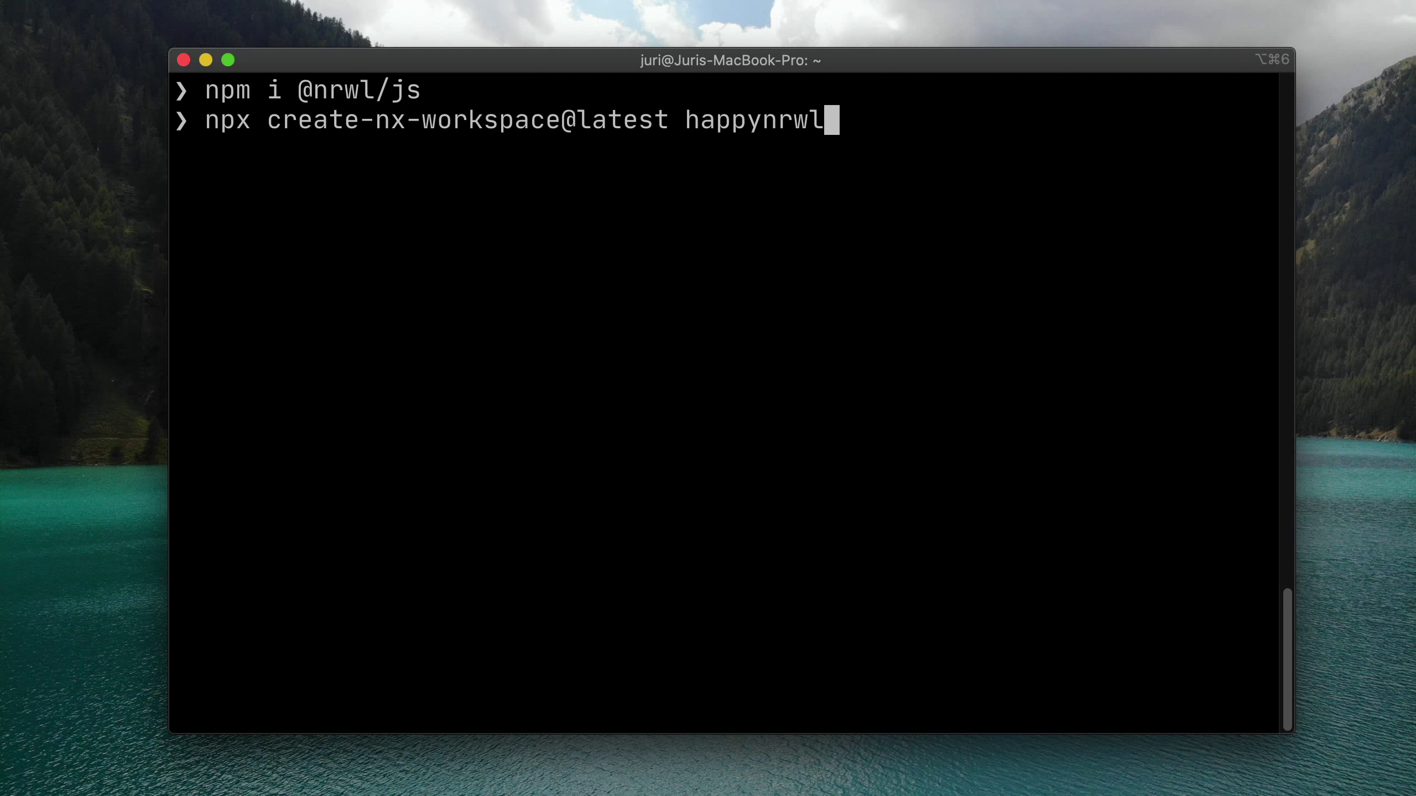
text( --pres)
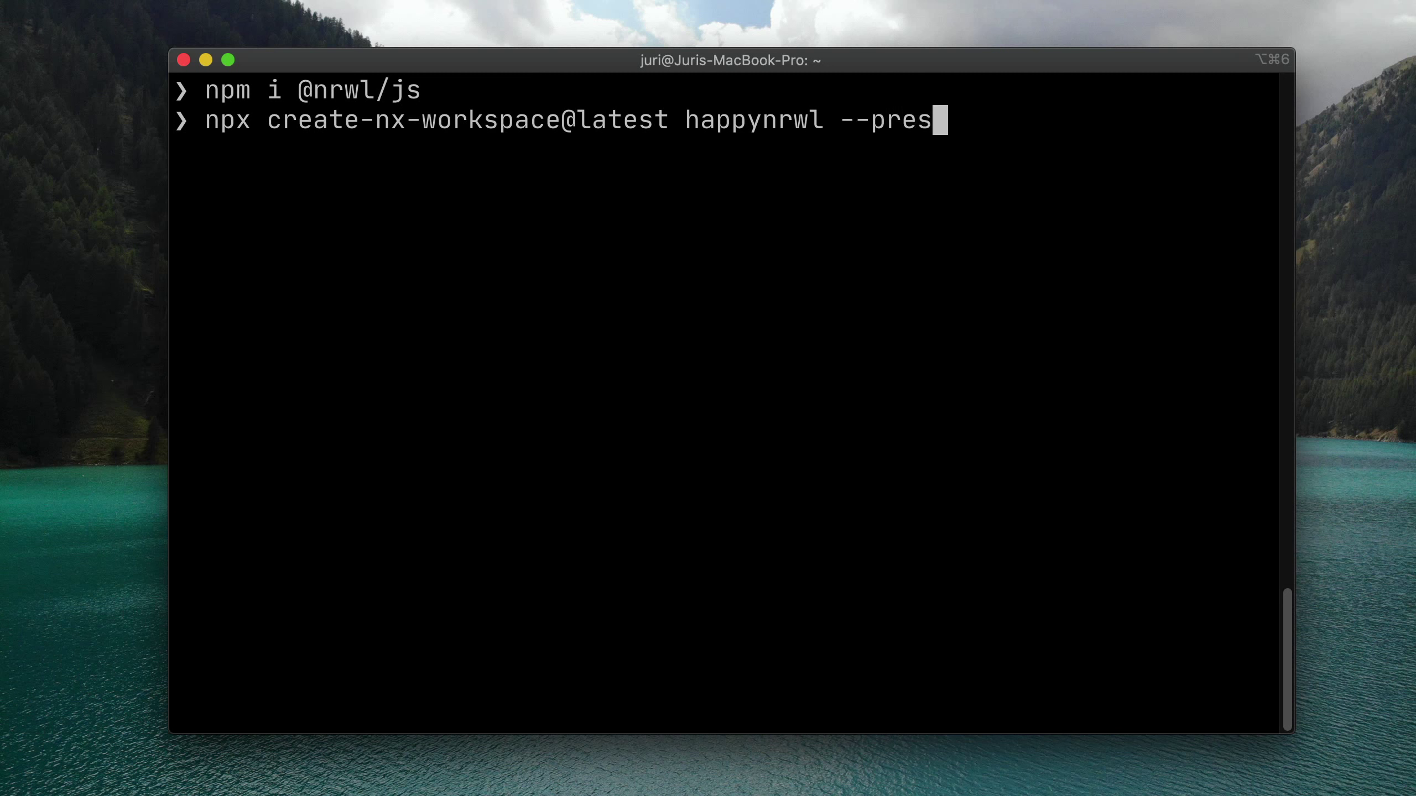
text(et=ts)
key(Return)
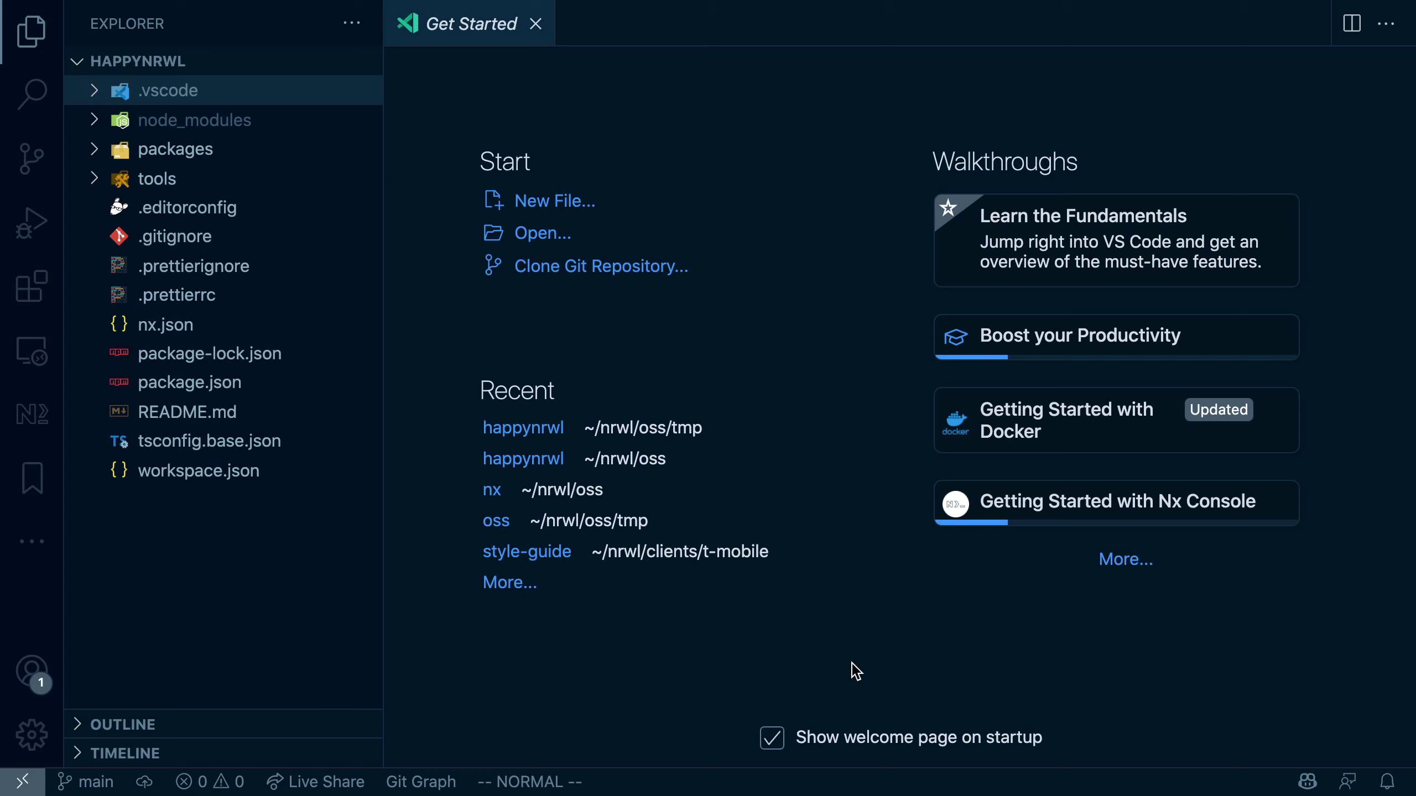
- Expand packages and open the root package.json, scrolled to its end
key(Return)
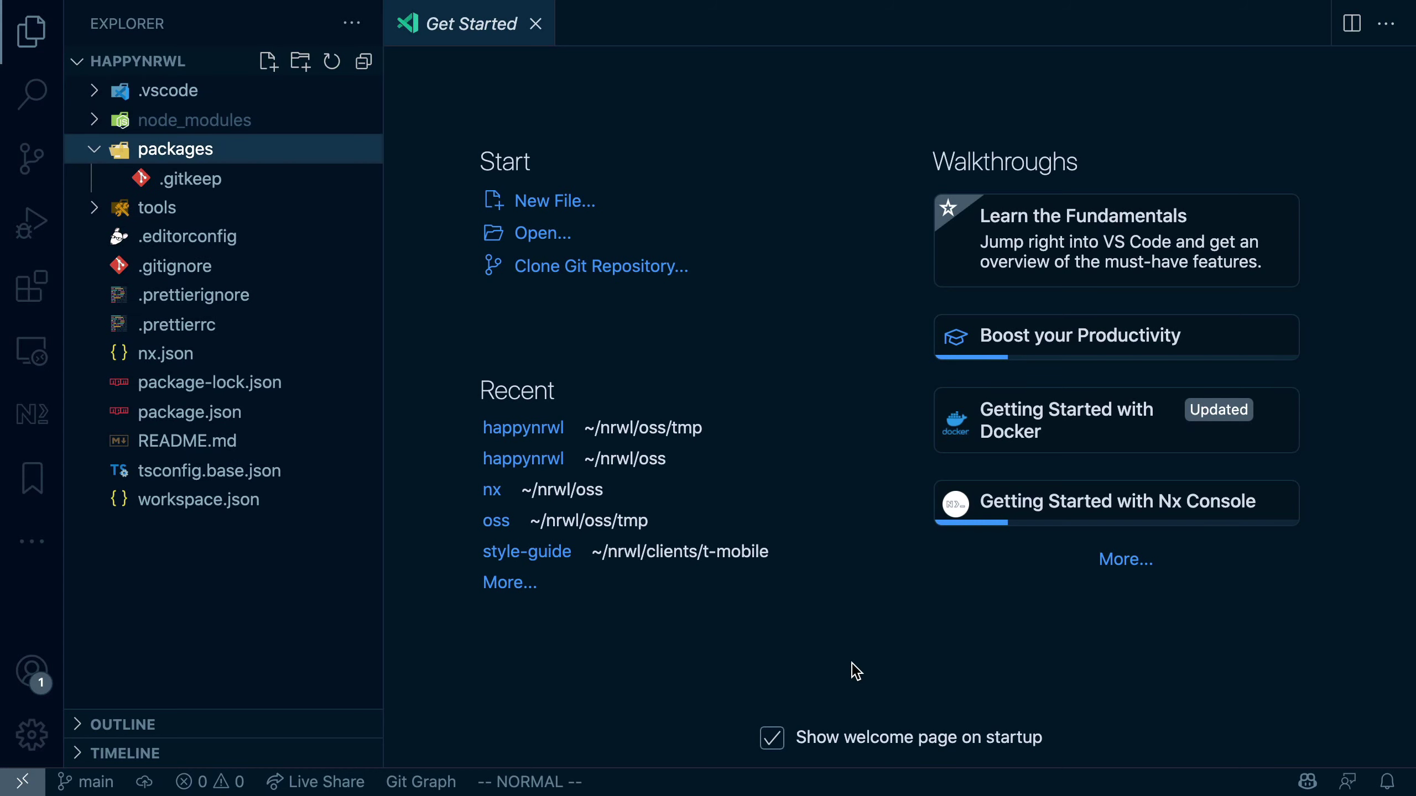
key(Left)
text(package.json)
key(Return)
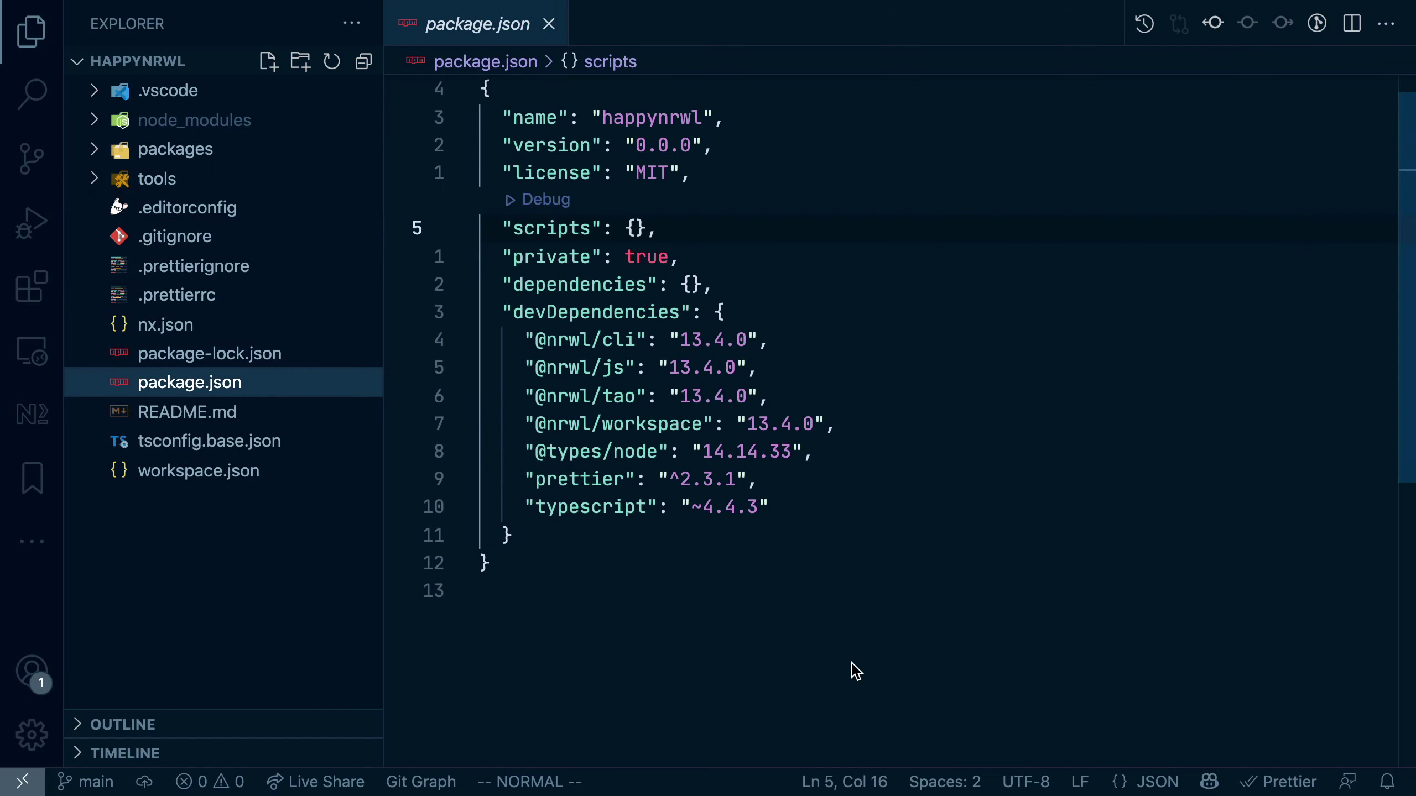
key(shift+g)
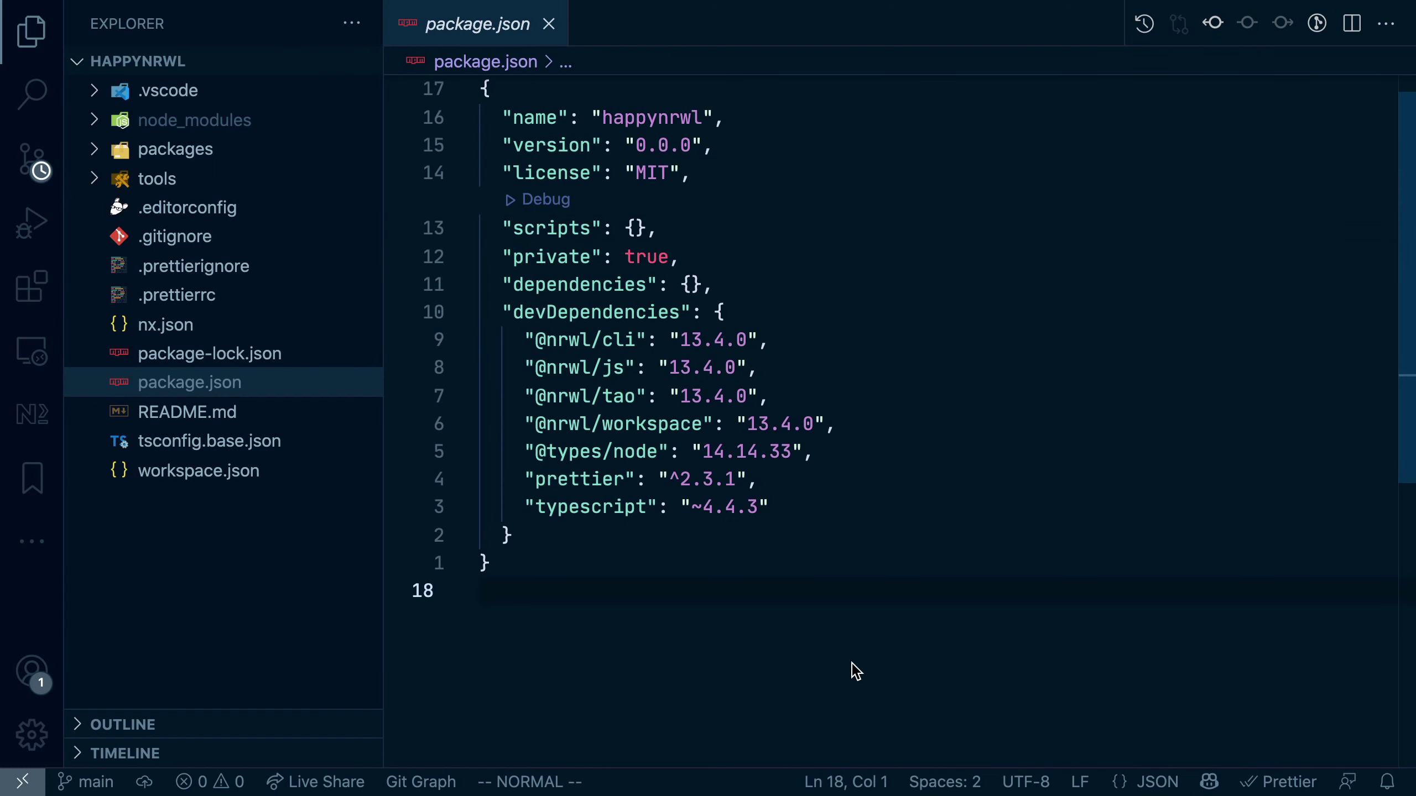
key(ctrl+grave)
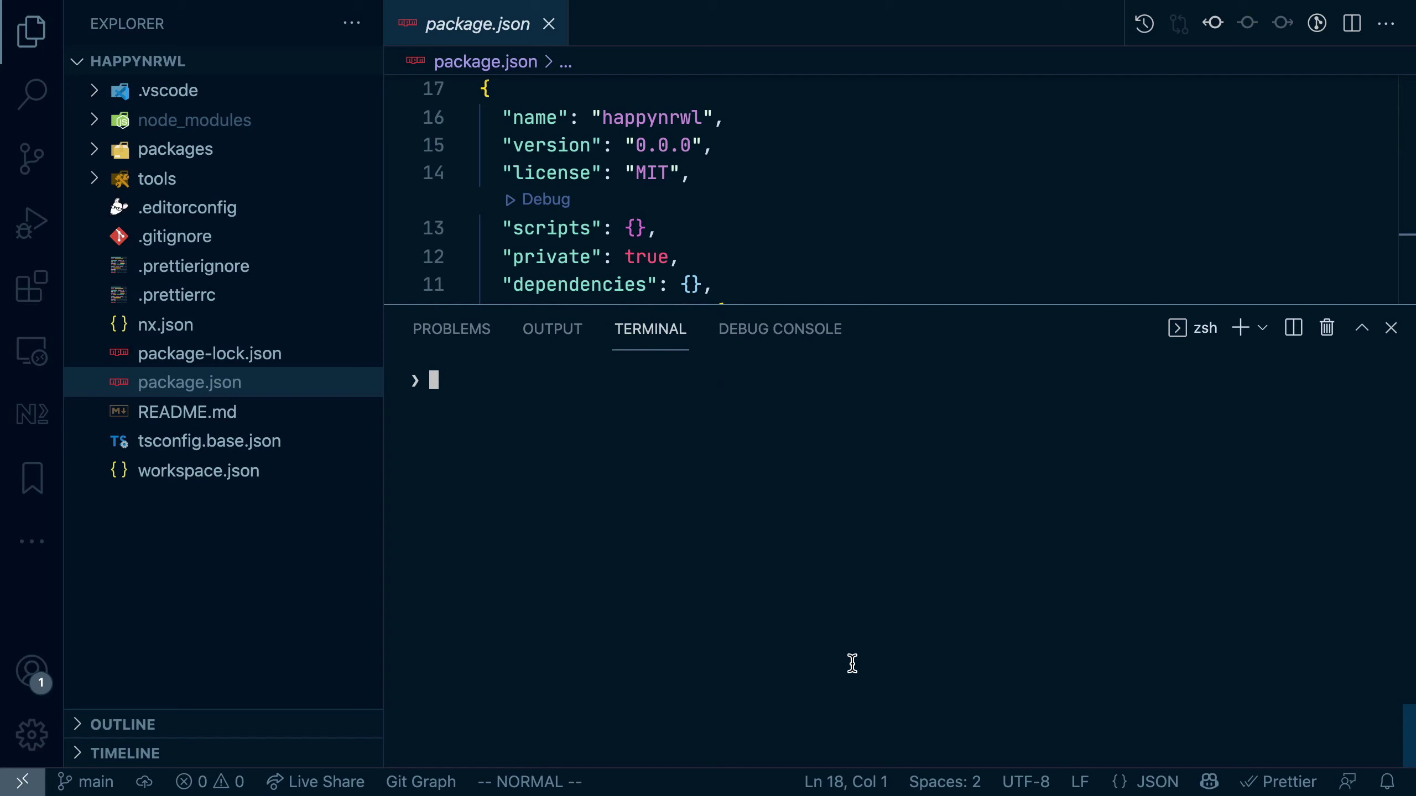
text(yarn nx )
text(g @nrwl/js:lib )
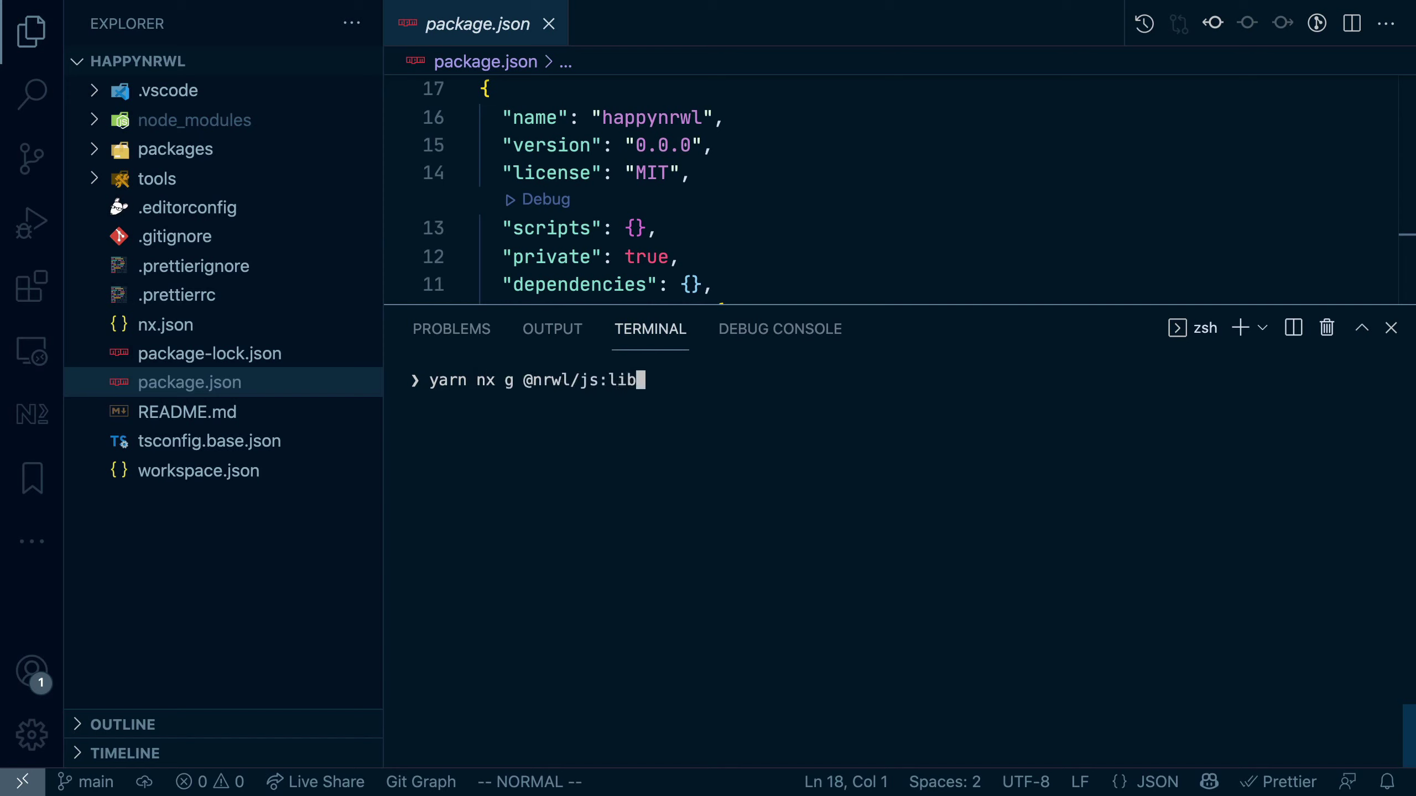
text(hell)
text(o-tsc --builda)
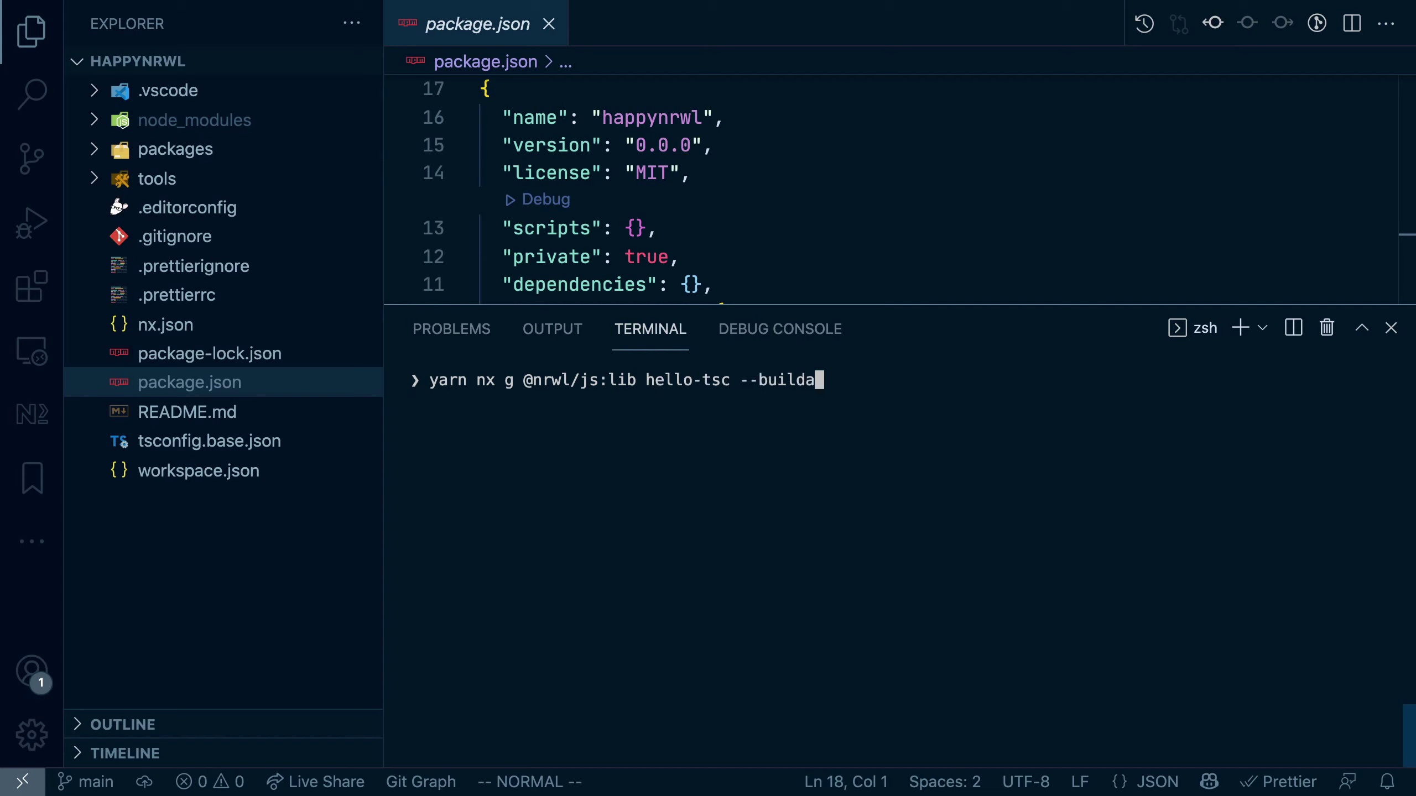
text(ble)
key(Return)
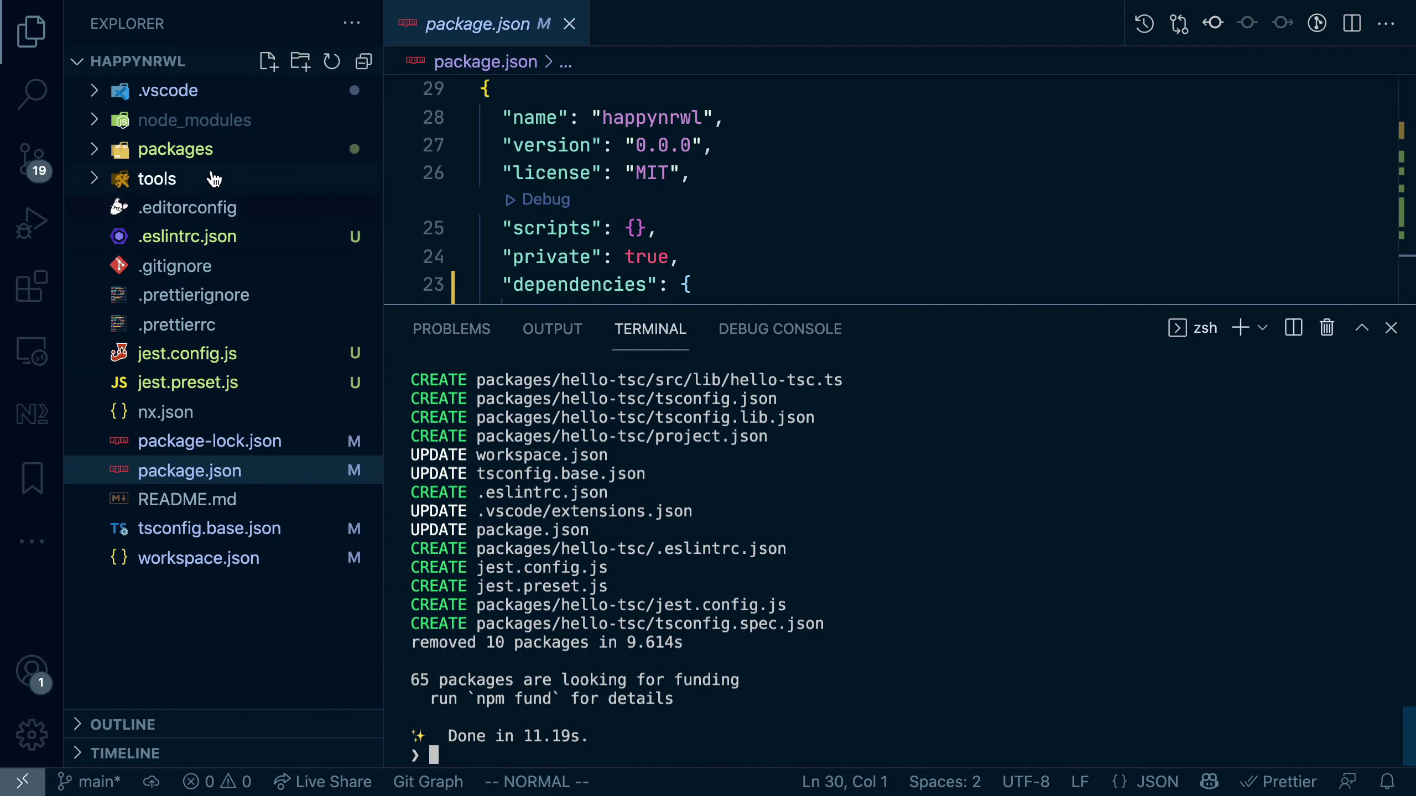
click(206, 148)
click(170, 179)
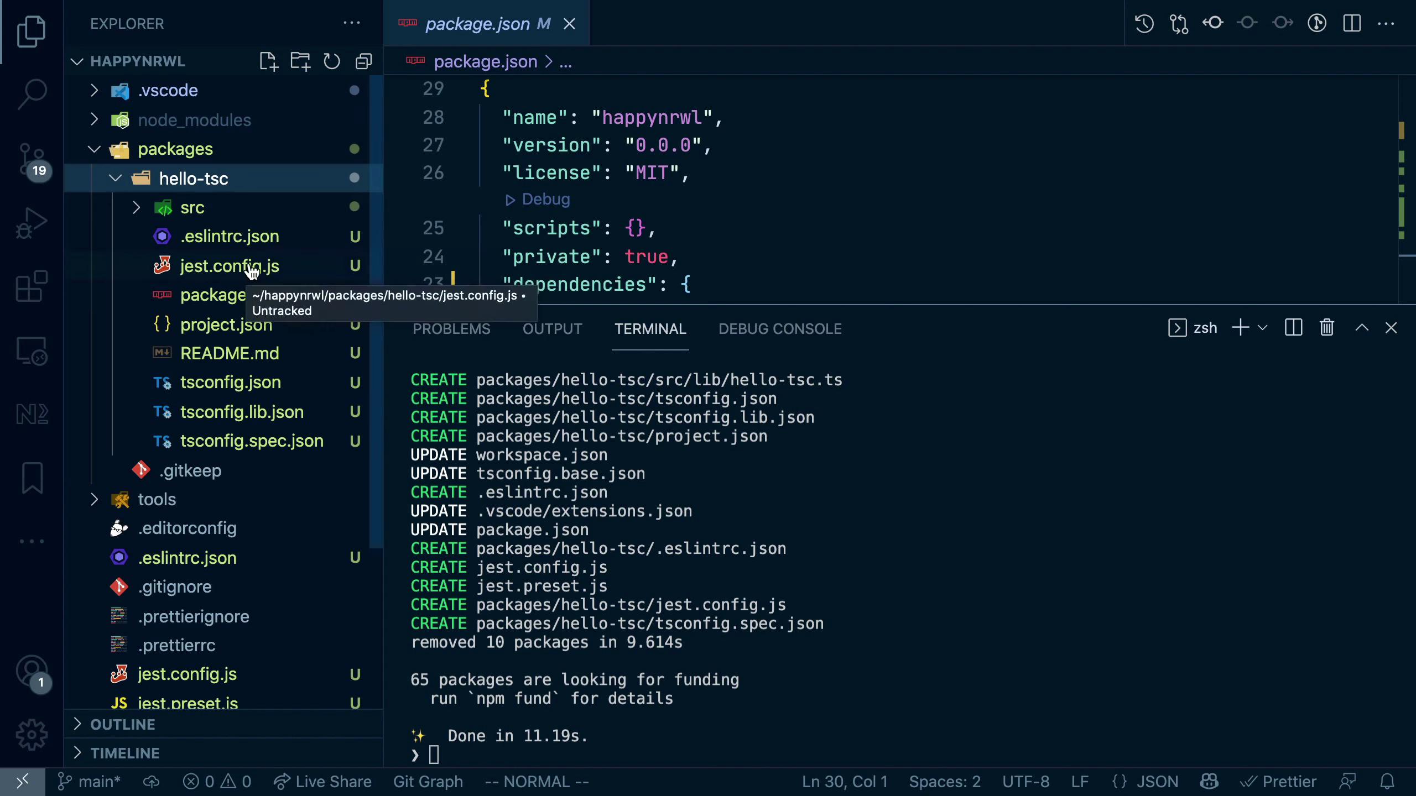
- Run 'yarn nx lint hello-tsc' and 'yarn nx test hello-tsc', clearing the terminal around them
click(818, 467)
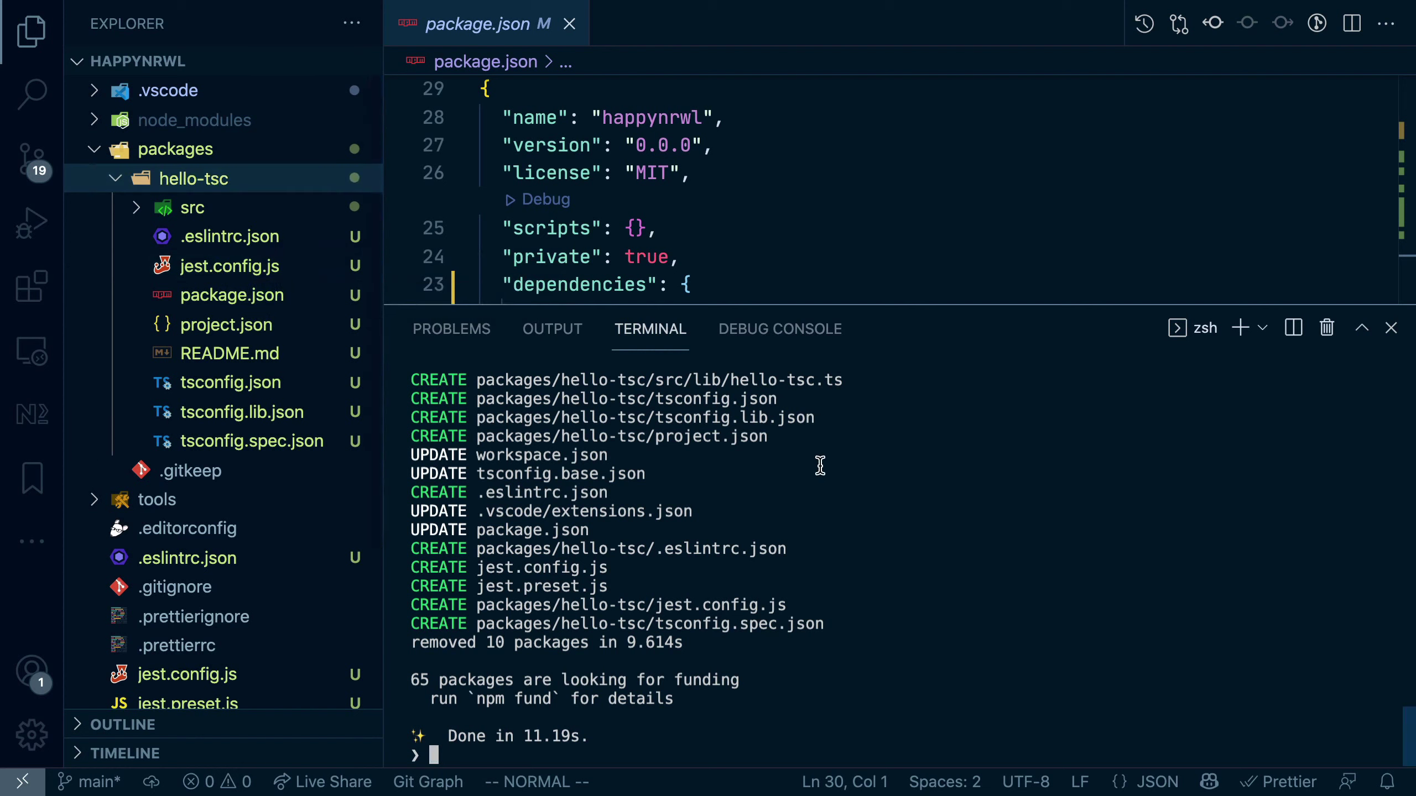
text(clear)
key(Return)
text(yarn nx)
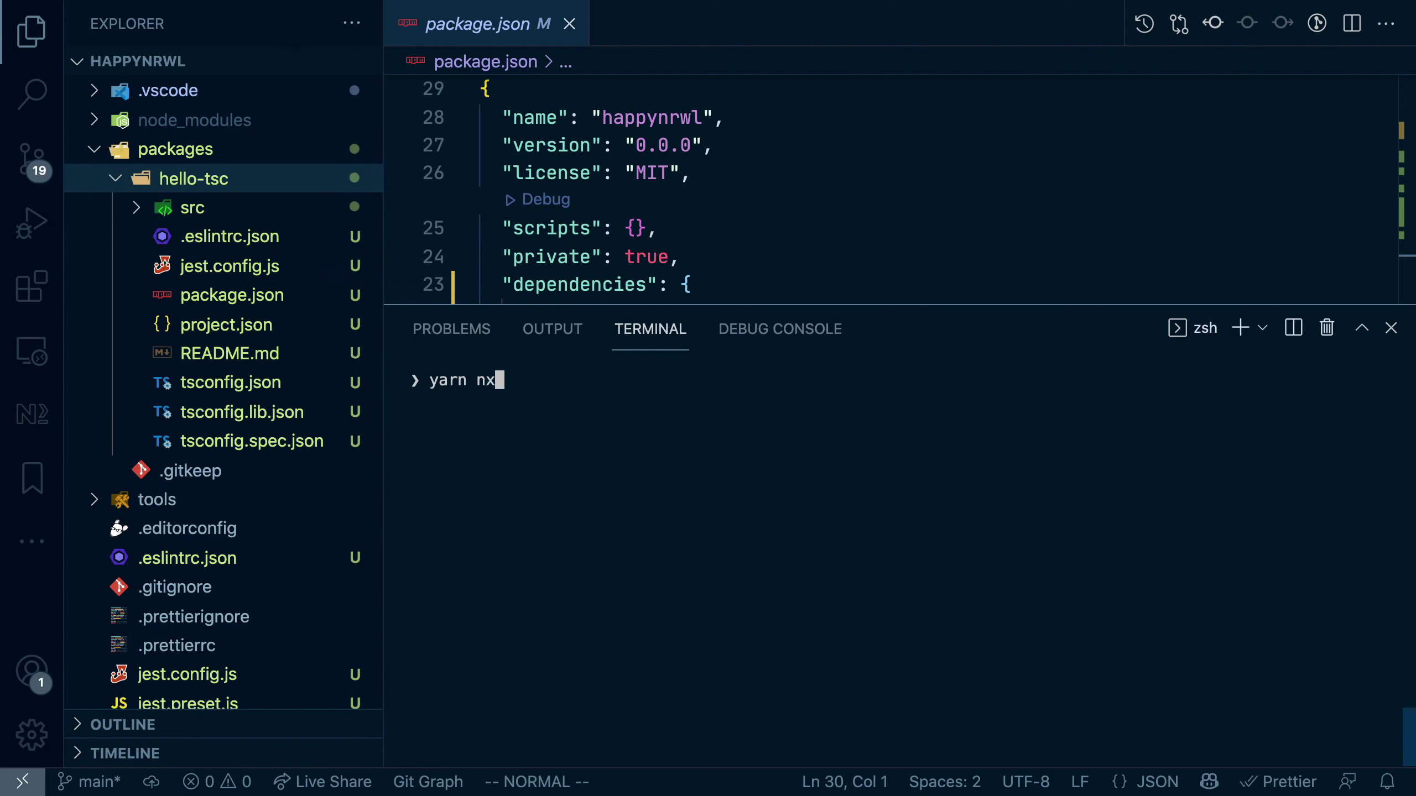
text( lint hello-ts)
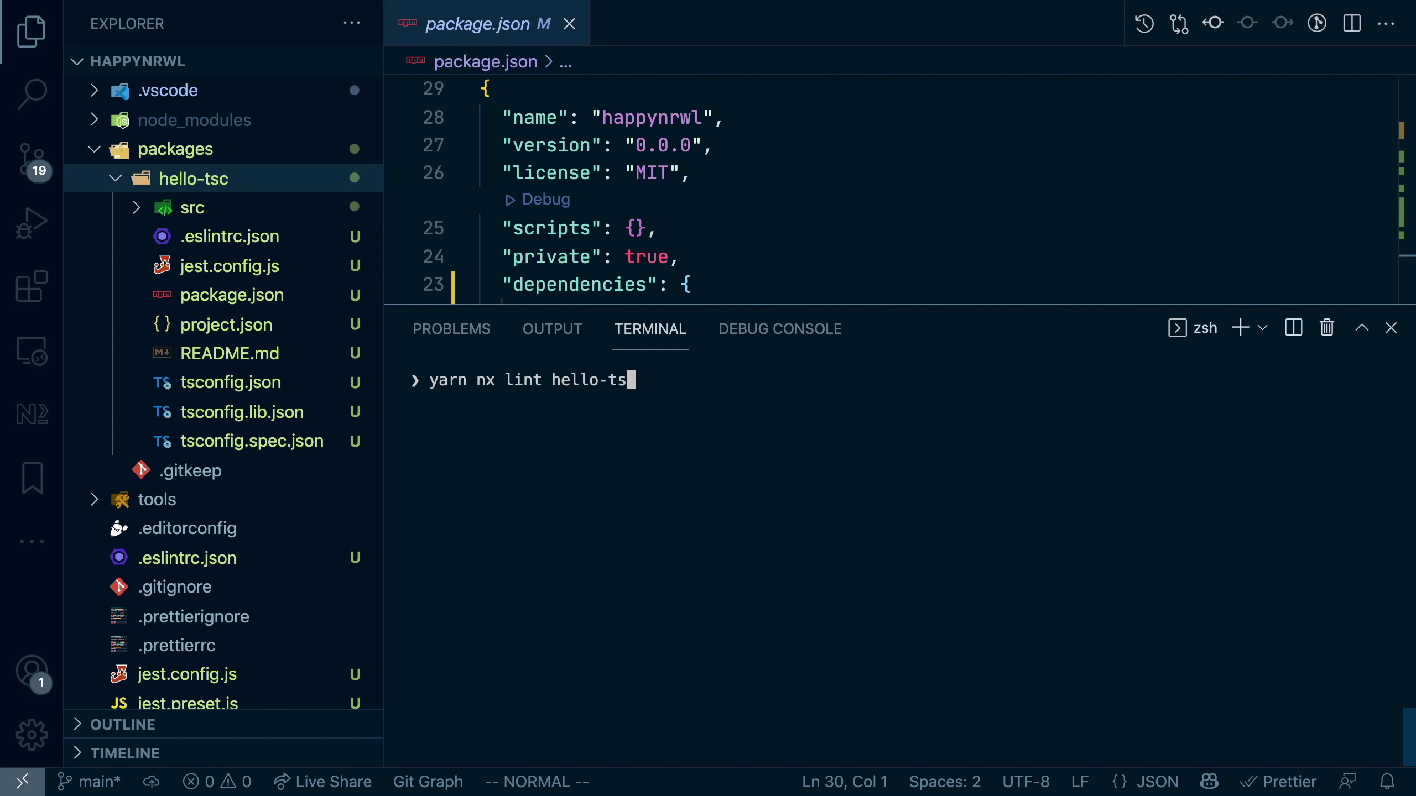
text(c)
key(Return)
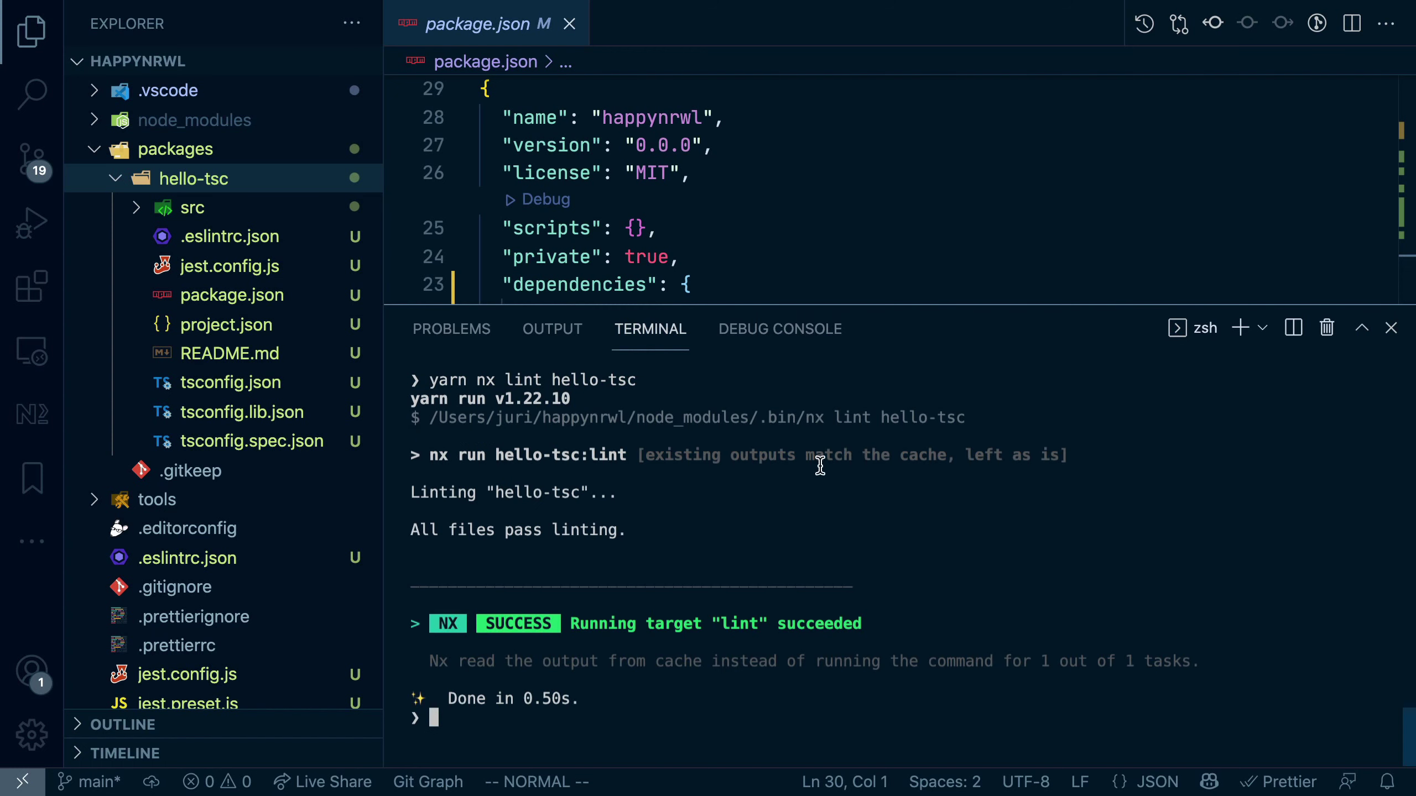
text(yarn nx )
text(test hello-t)
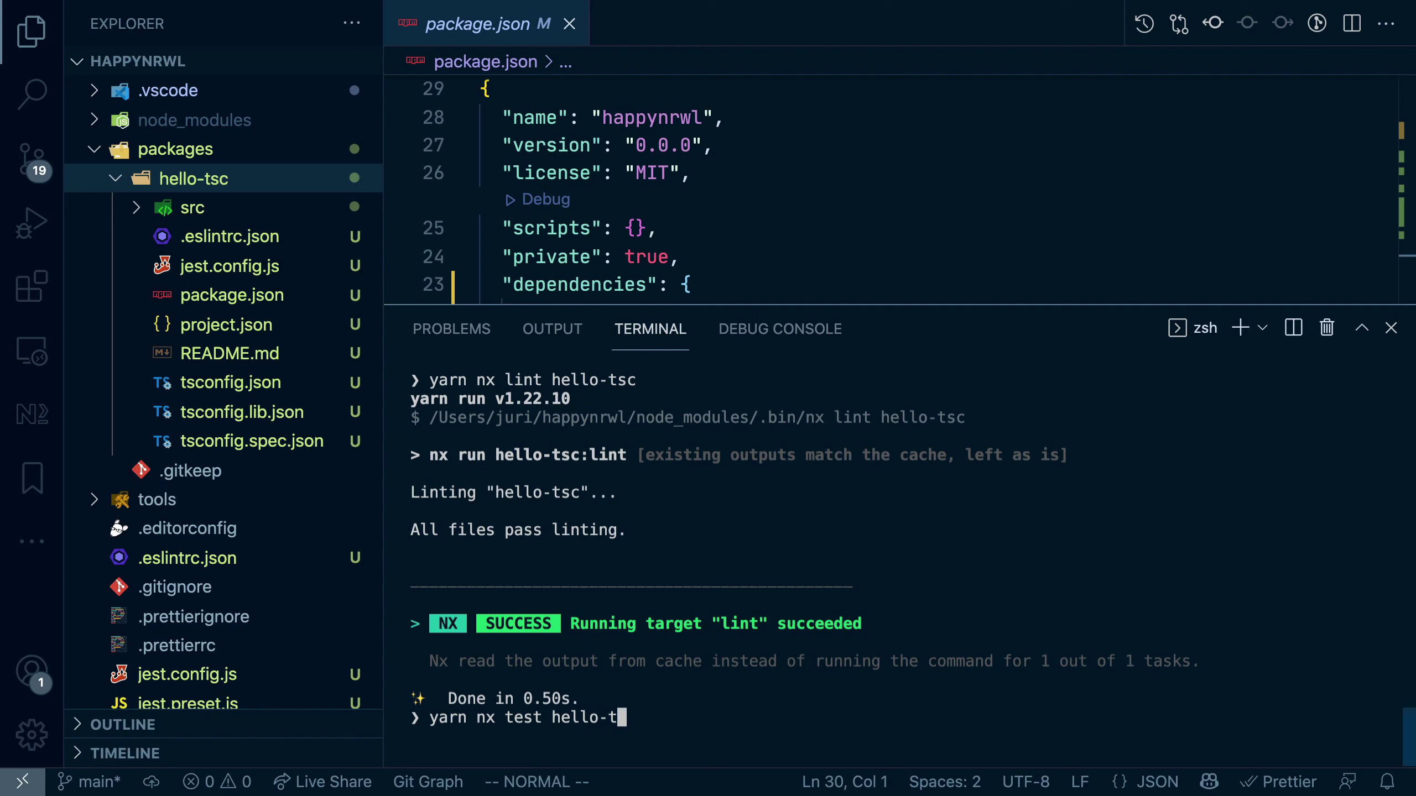
text(sc)
key(Return)
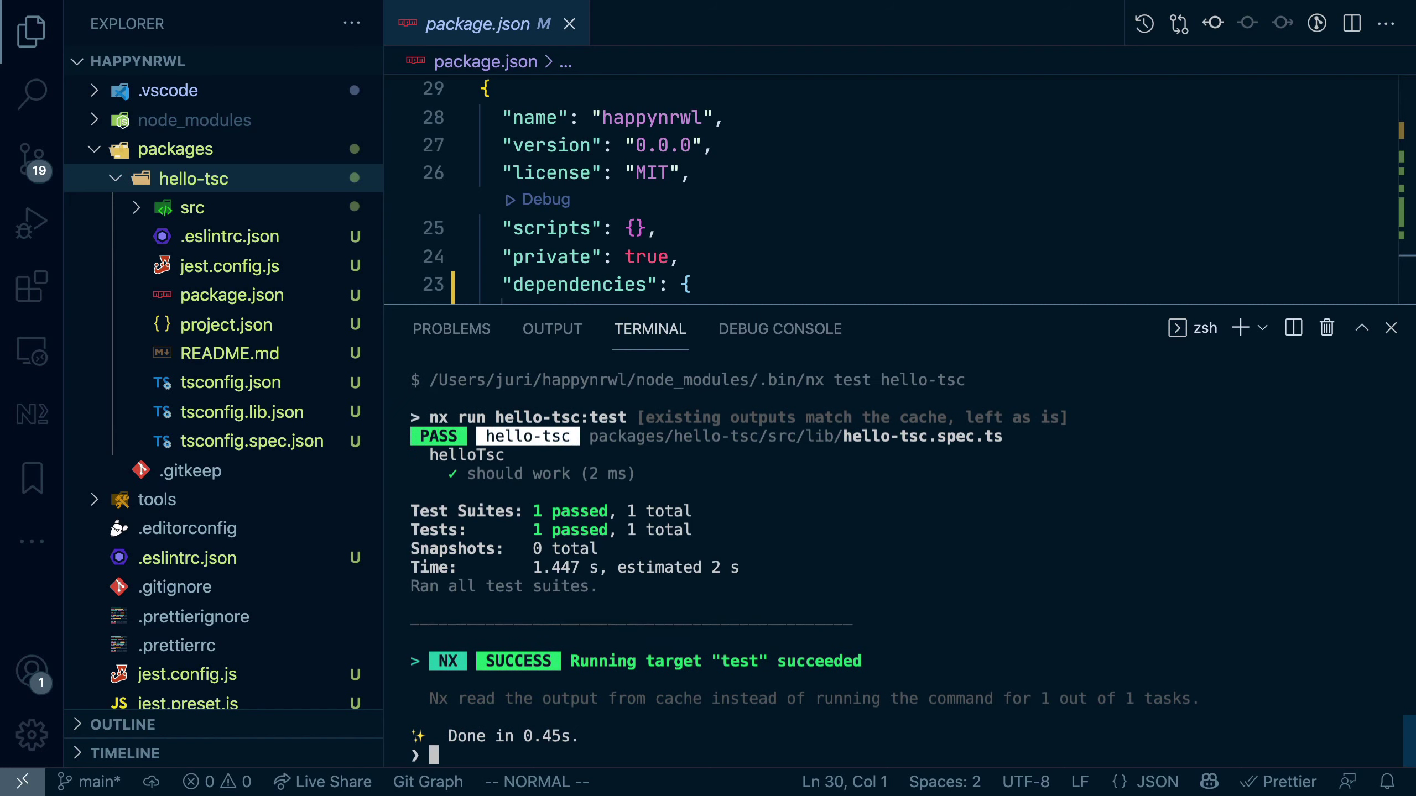
text(clear)
key(Return)
text(yarn )
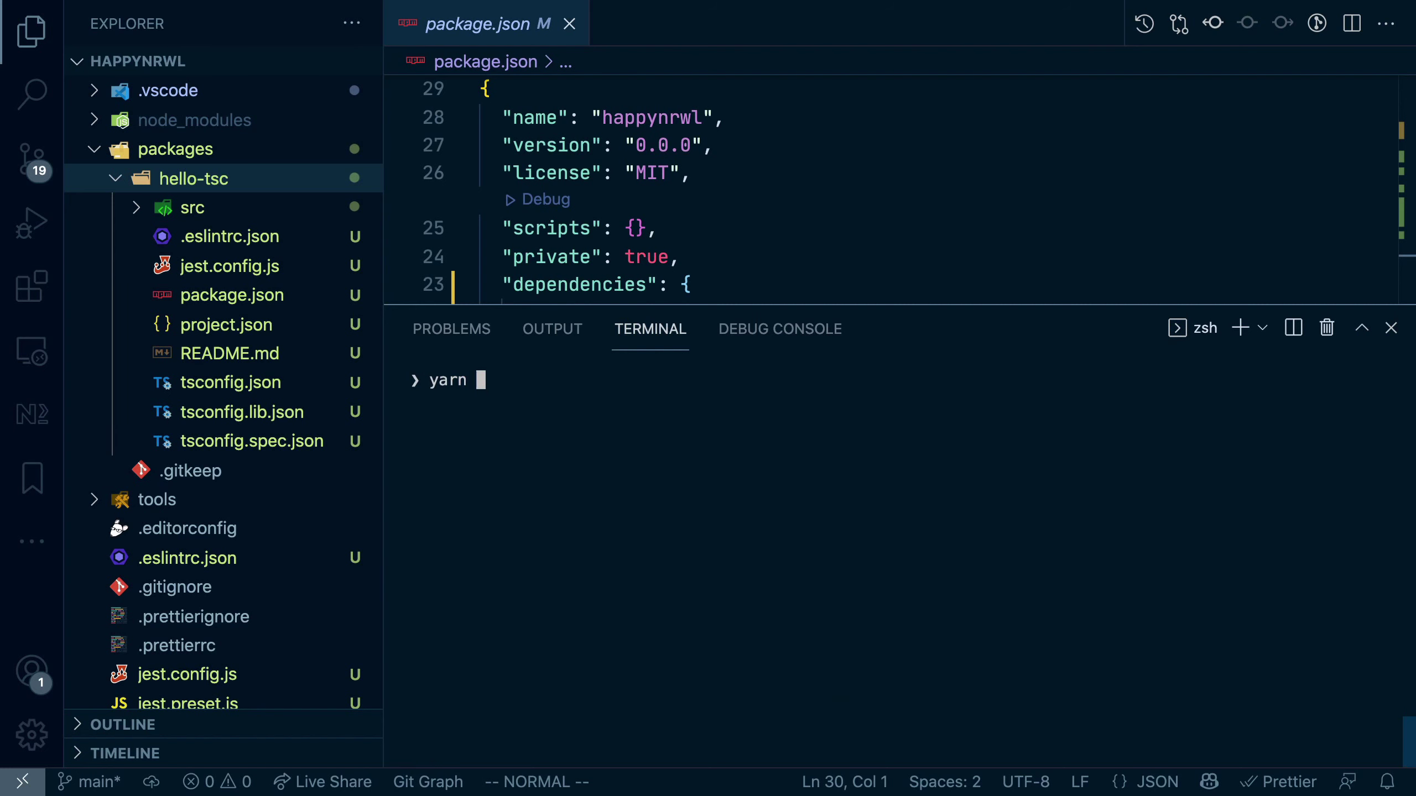
text(nx build he)
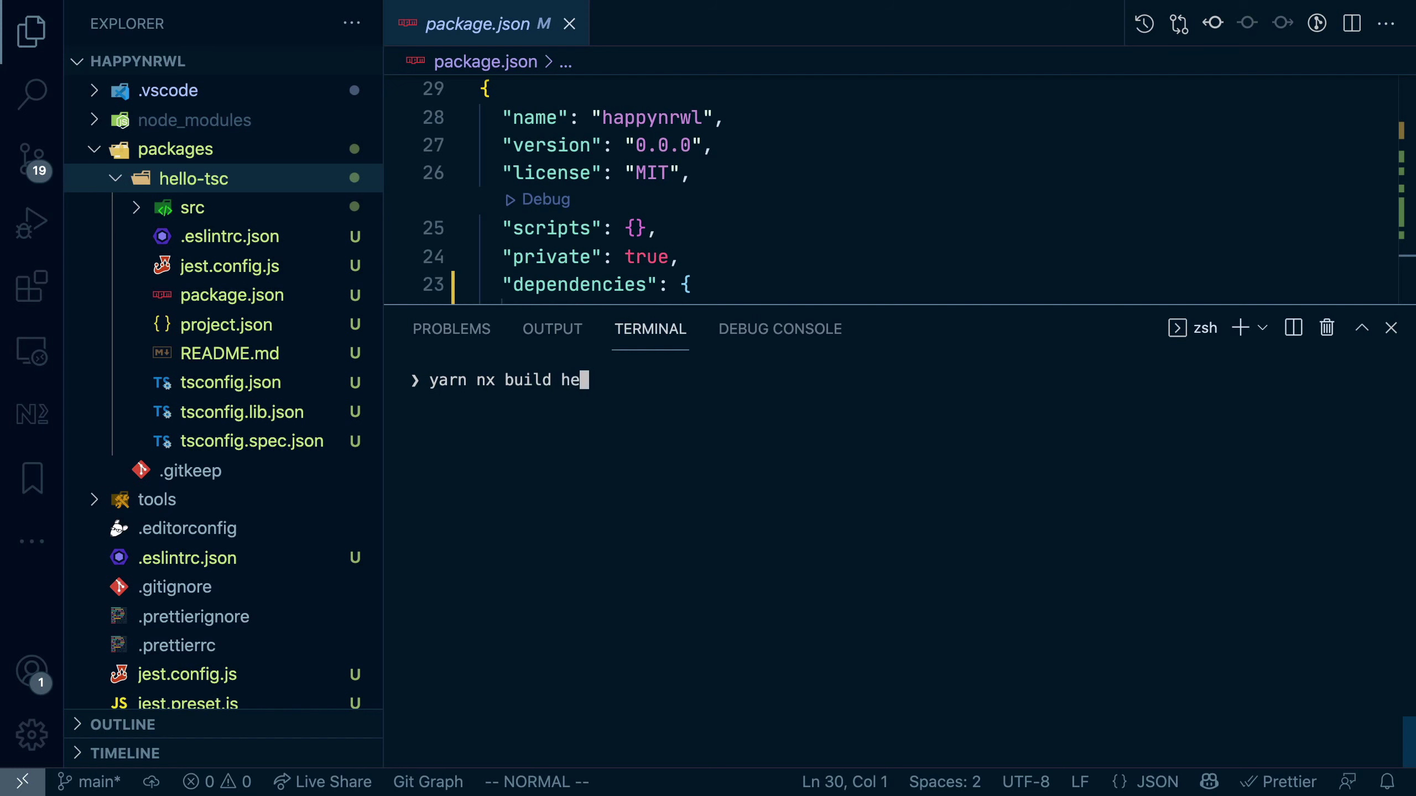
text(llo-tsc)
- Build hello-tsc, then view dist/packages/hello-tsc's compiled index.js and package.json
key(Return)
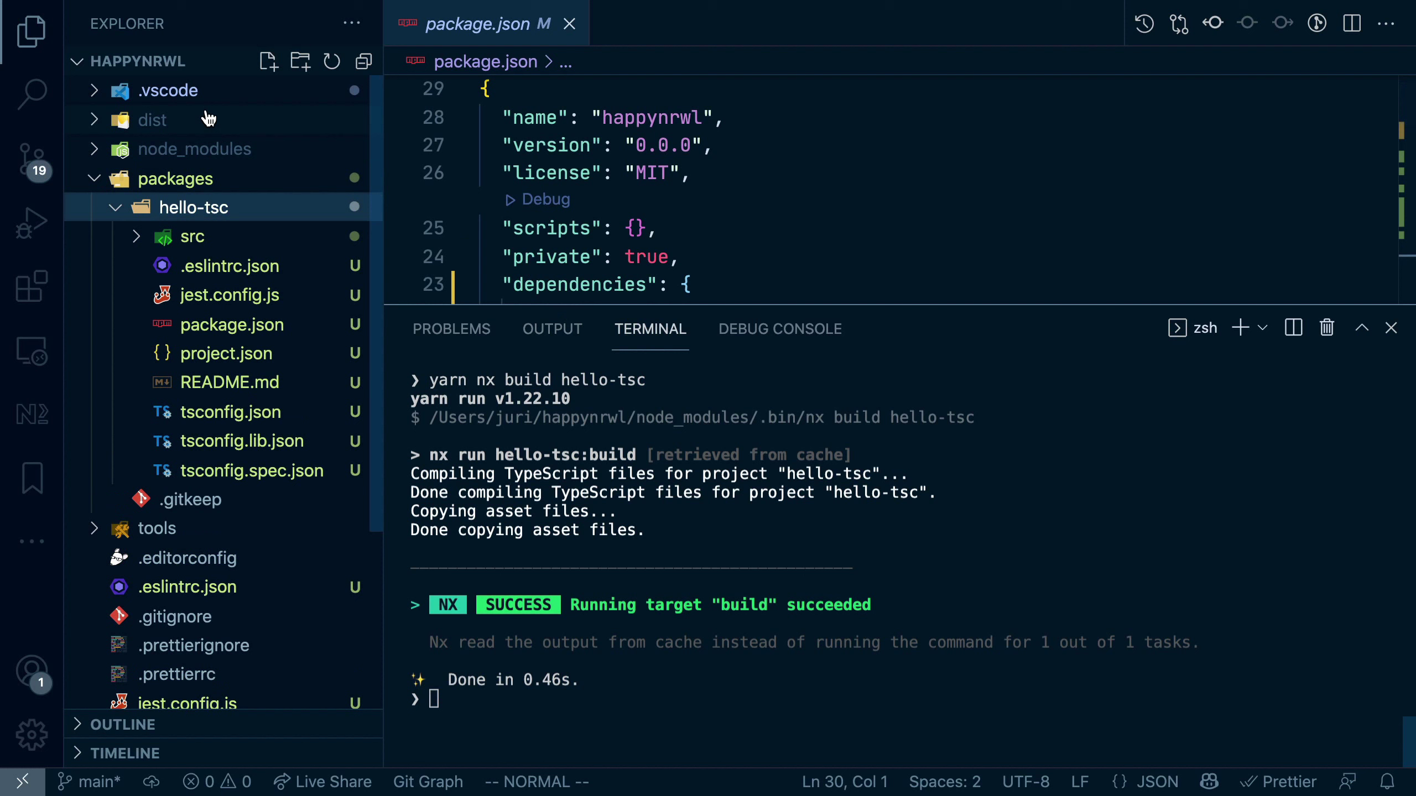
click(191, 122)
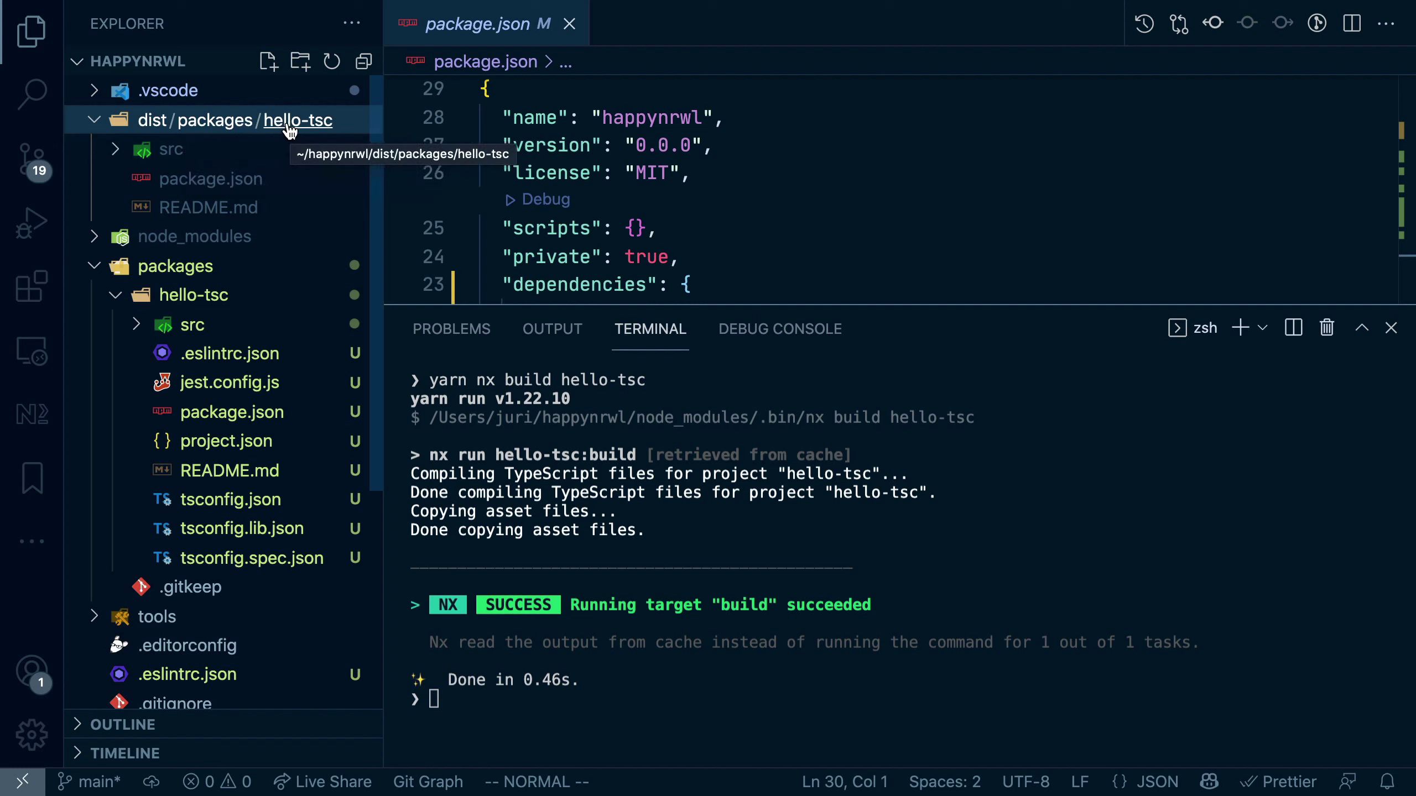
click(194, 150)
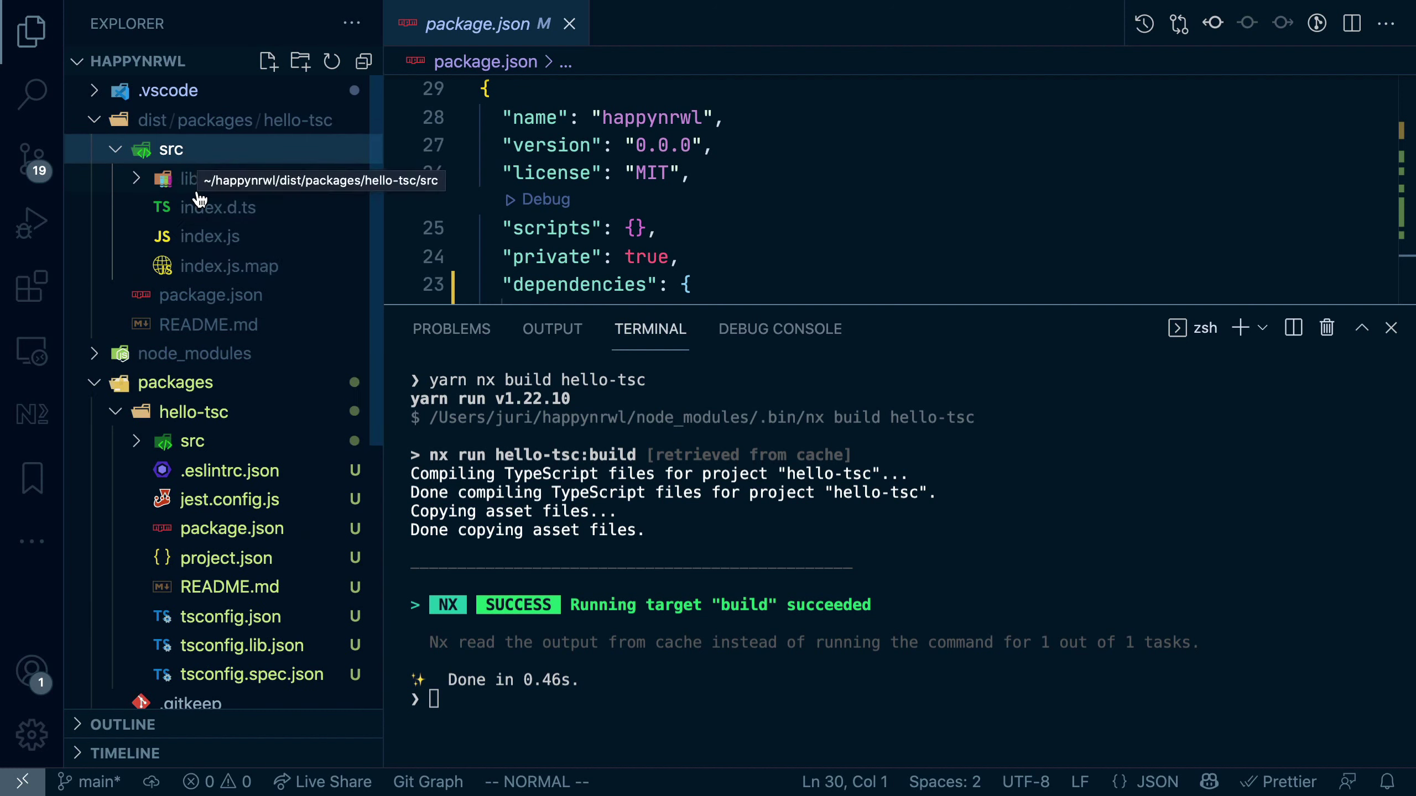
click(206, 237)
click(208, 297)
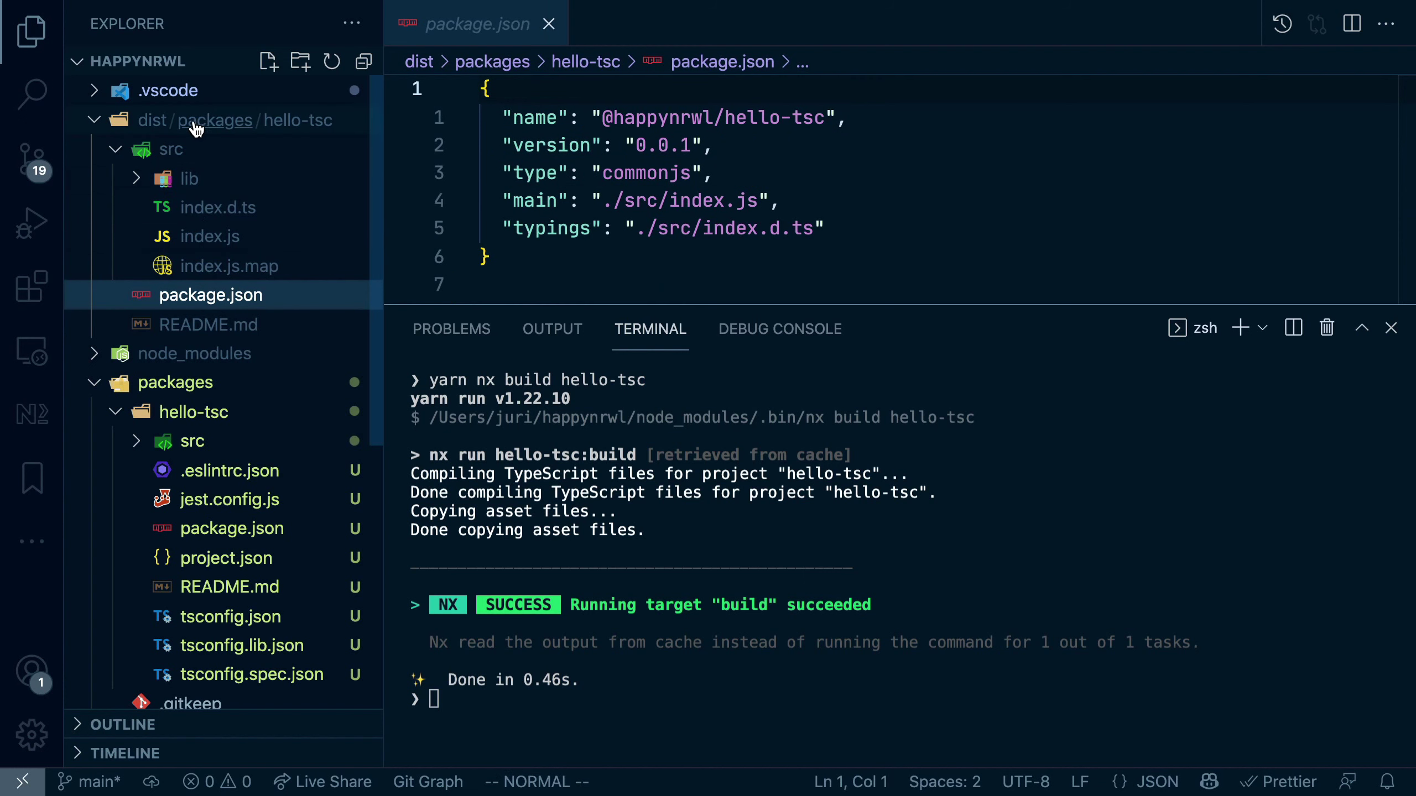
click(158, 129)
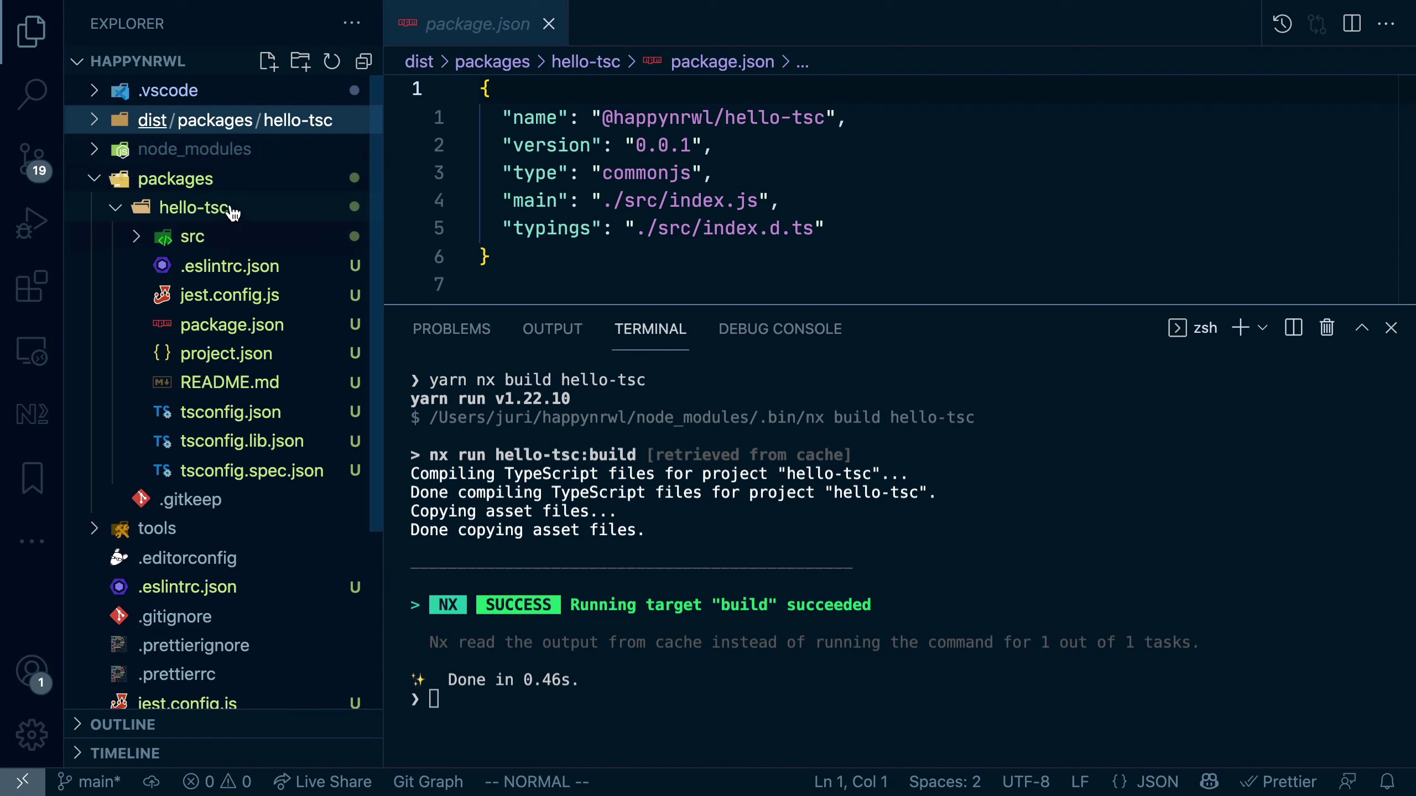
text(clear)
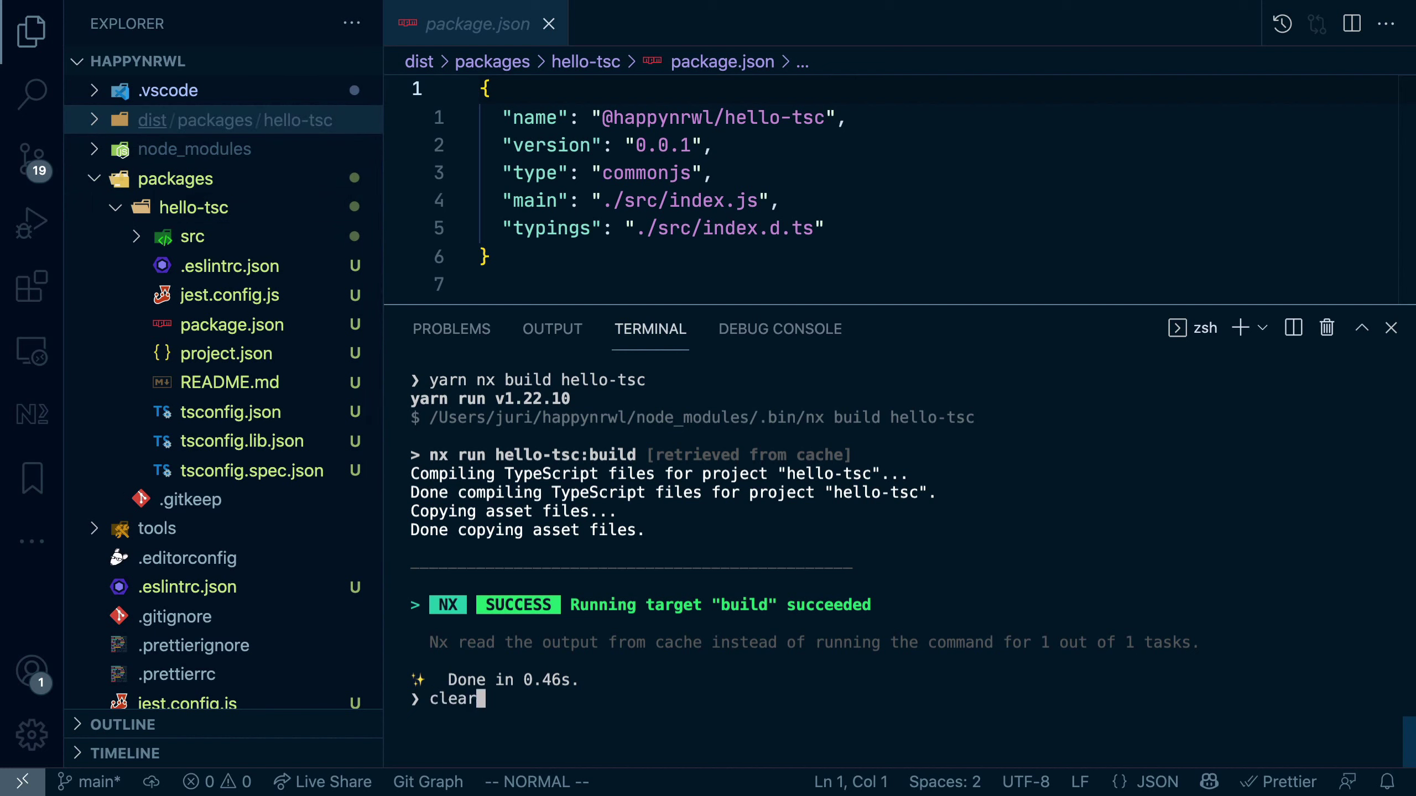
- Recall the generate command, change it to hello-swc with --compiler=swc, then cancel it
key(Return)
key(Up)
key(Up)
key(Up)
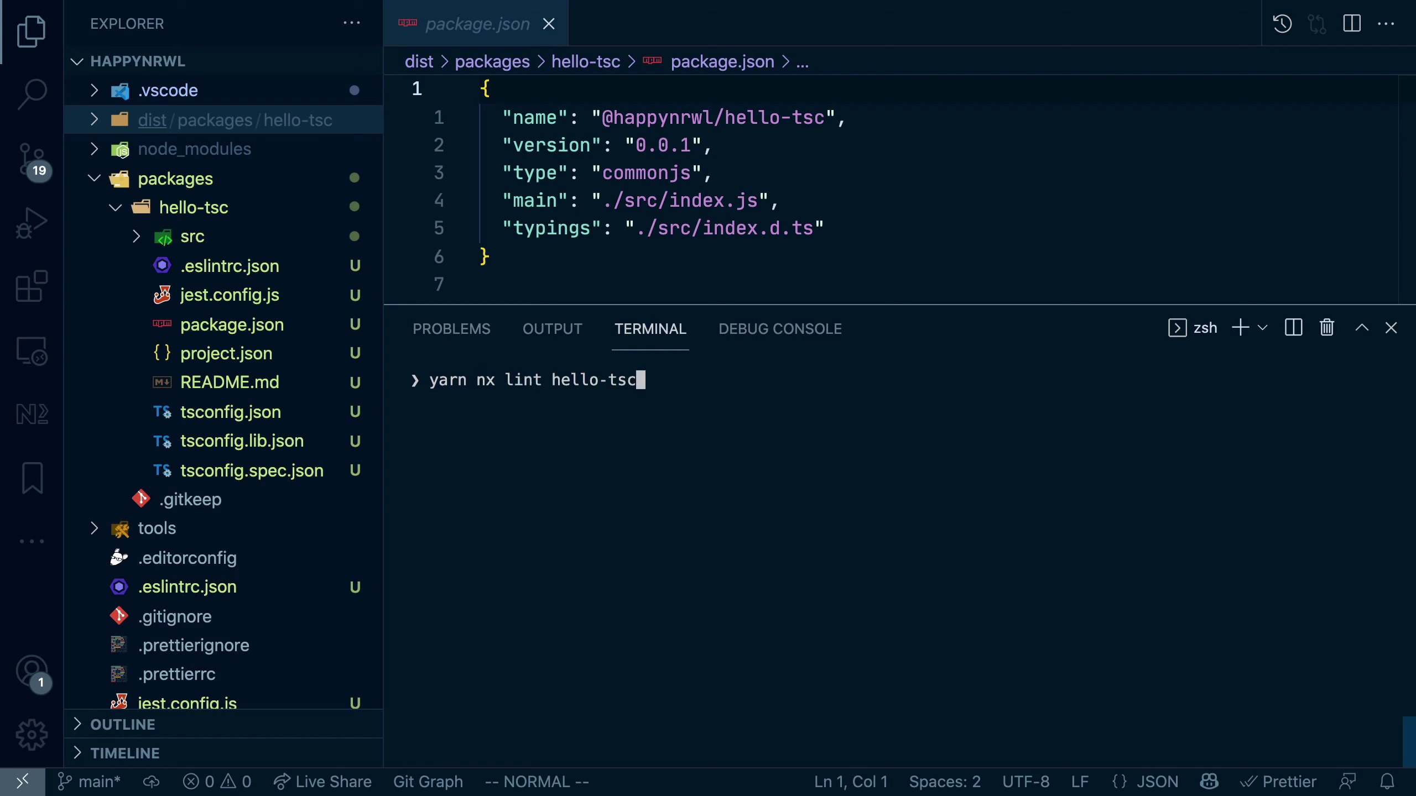
key(Up)
key(Left)
key(Left)
key(Left)
key(Left)
key(Left)
key(Left)
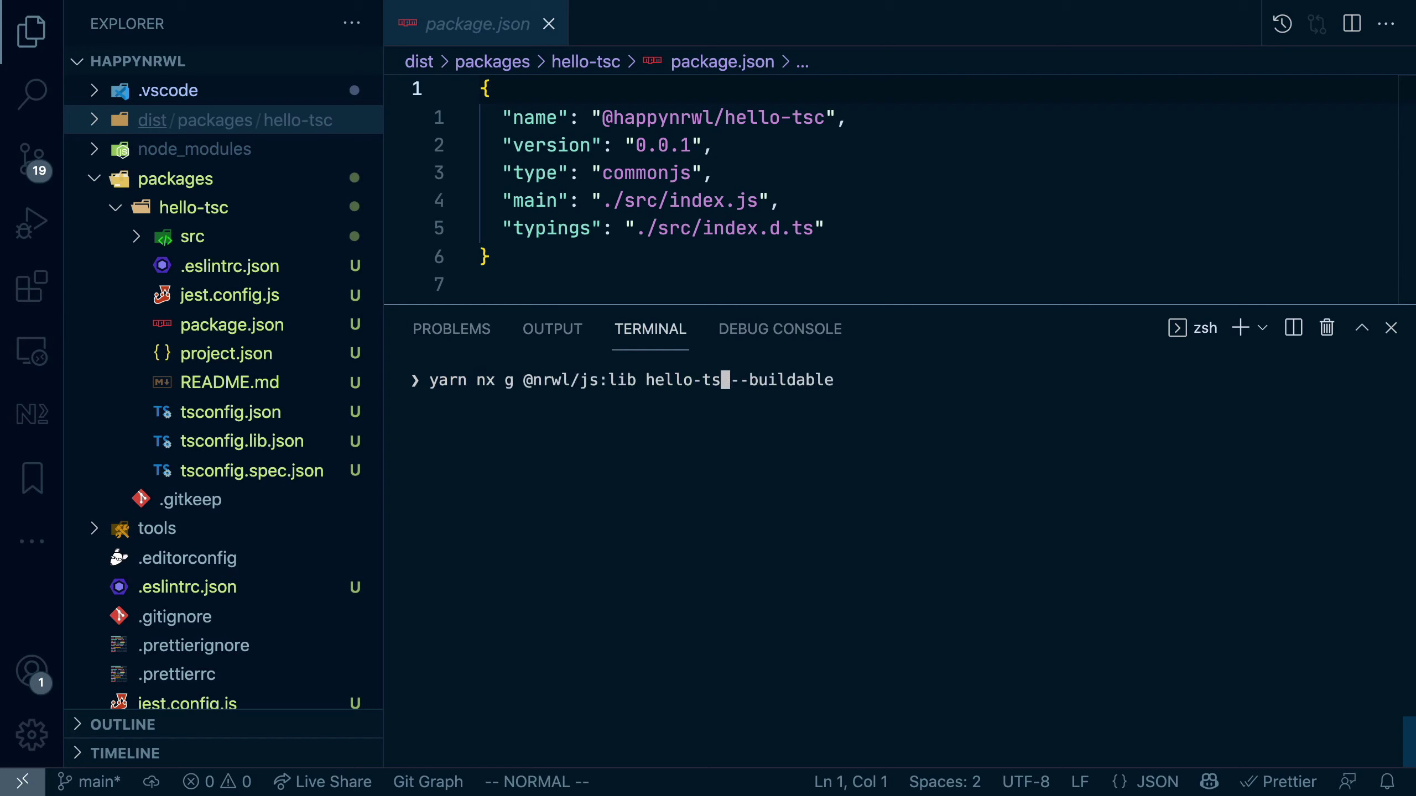
key(BackSpace)
key(BackSpace)
text(swc)
key(Right)
key(Right)
key(Right)
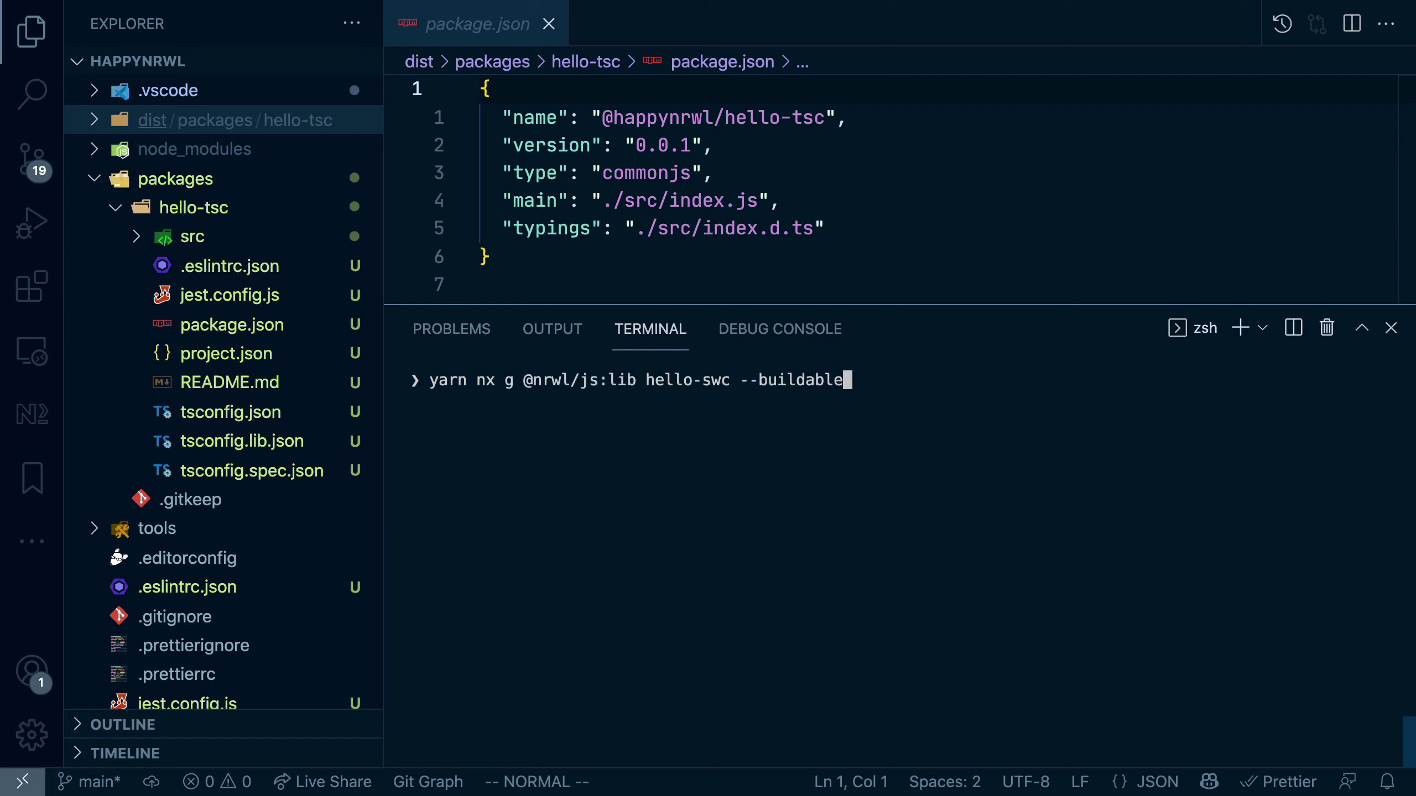
text(--compiler=)
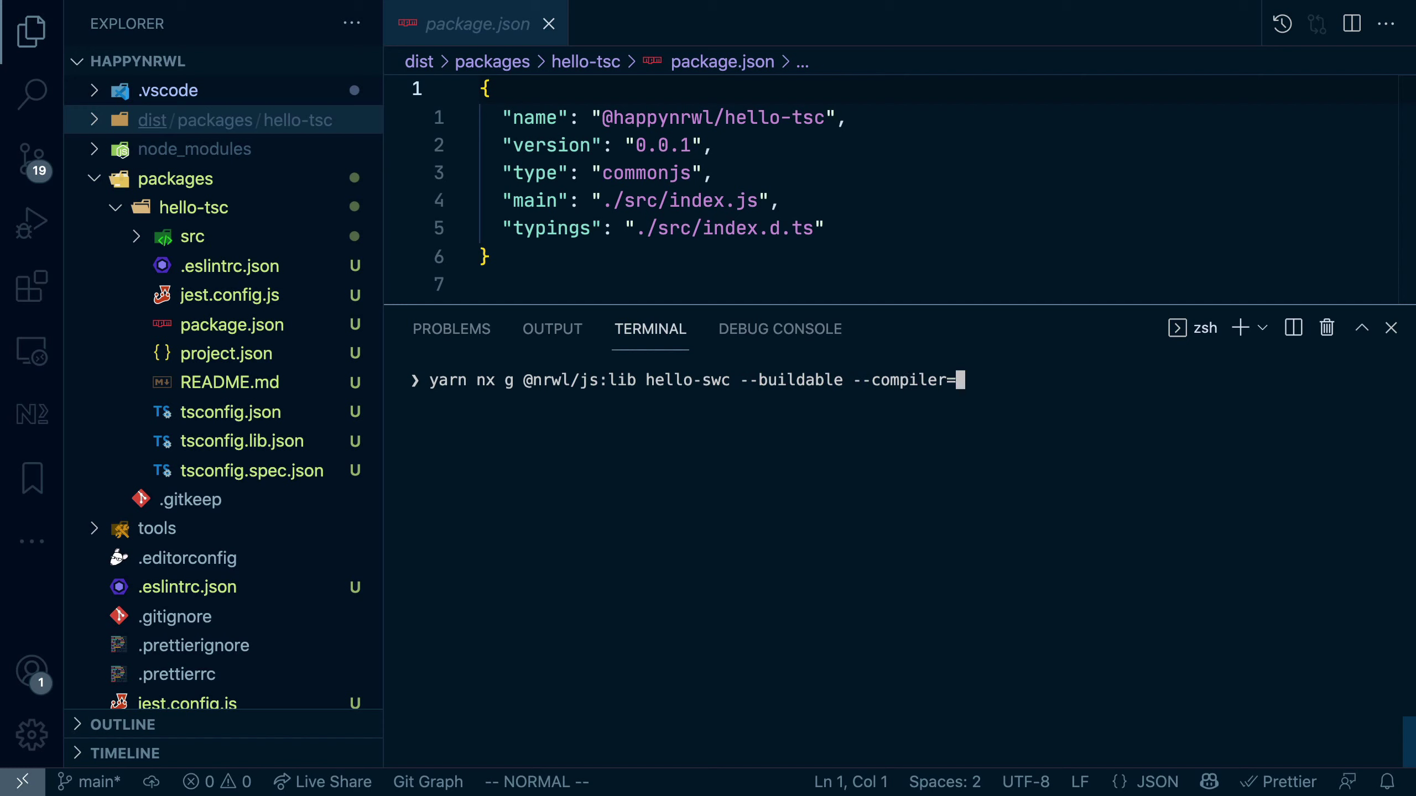
text(swc)
key(Return)
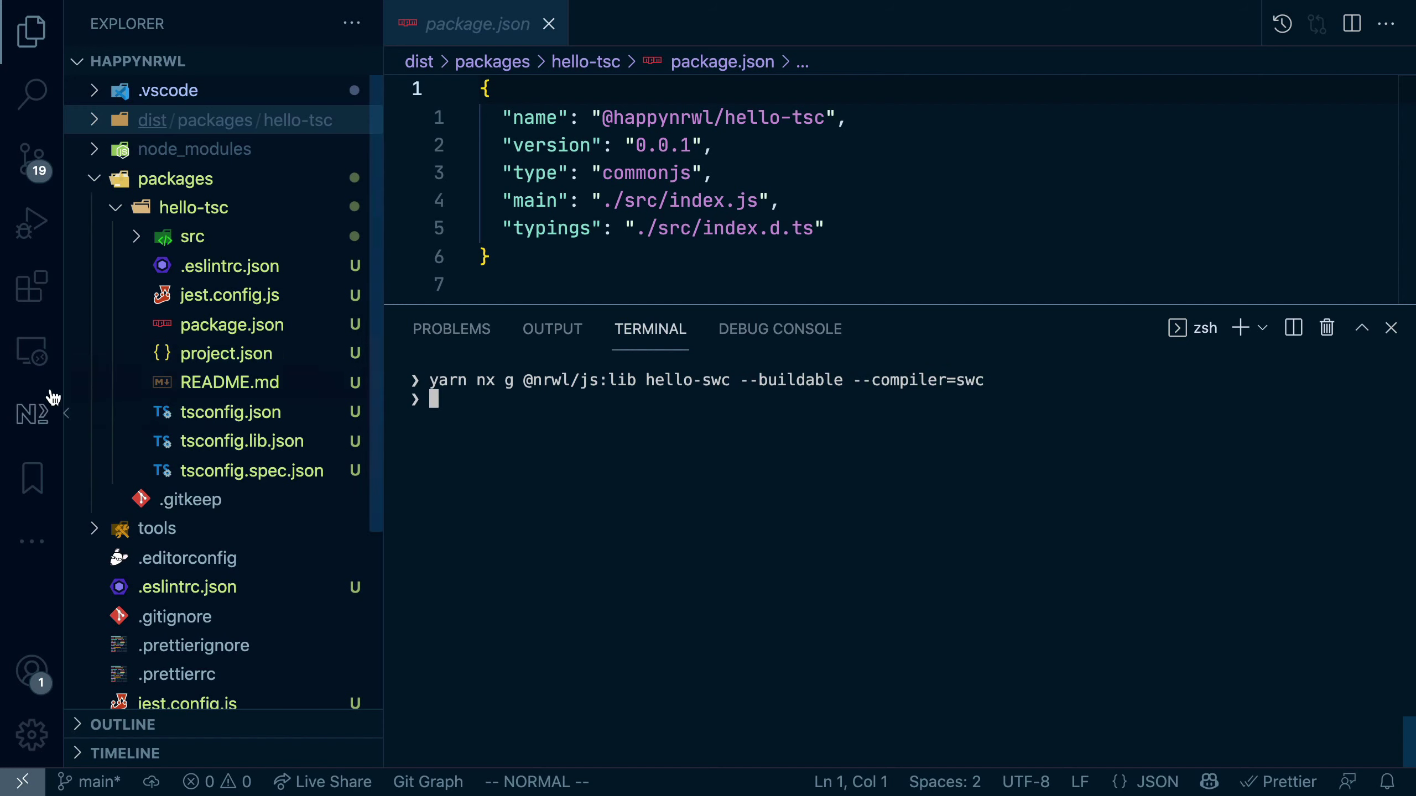
click(35, 415)
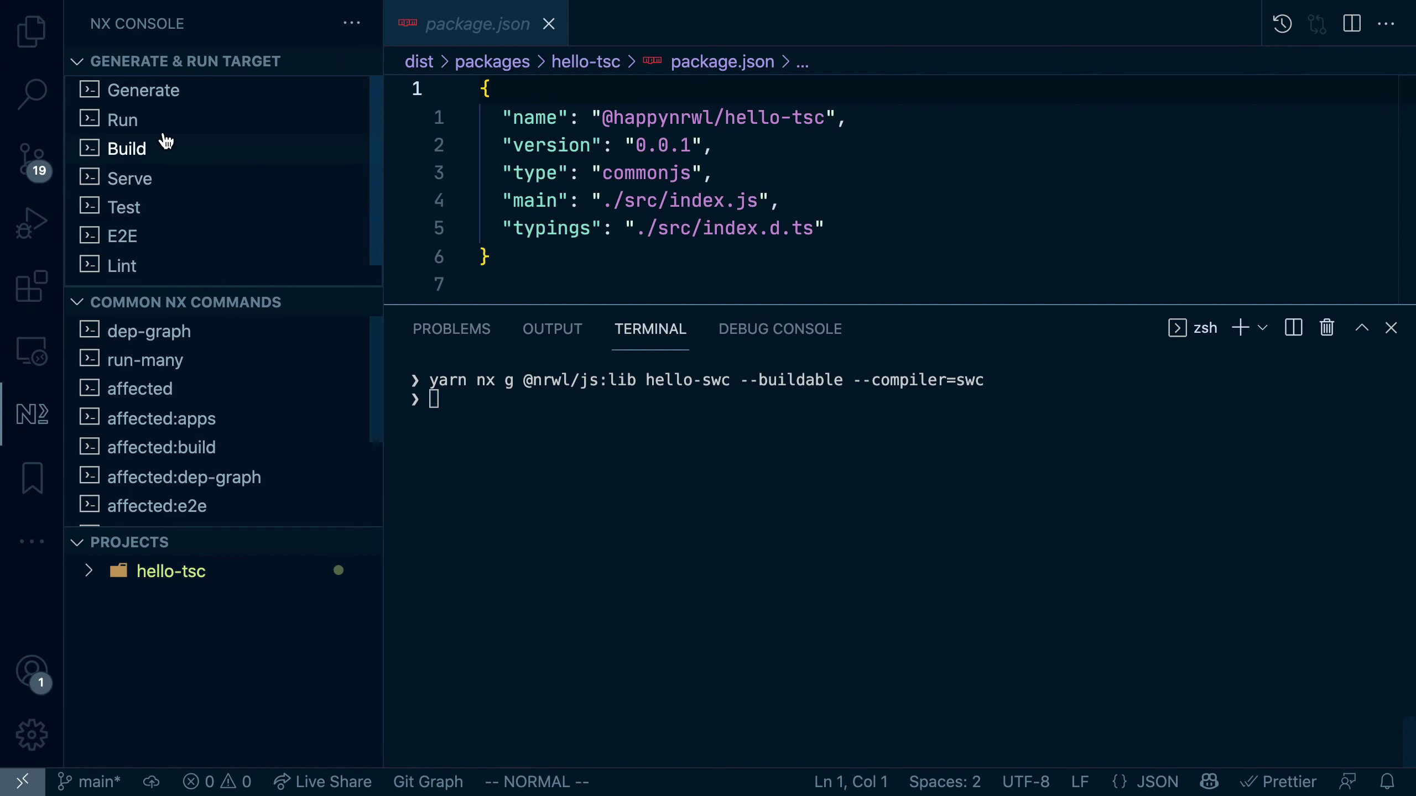
click(163, 102)
click(377, 73)
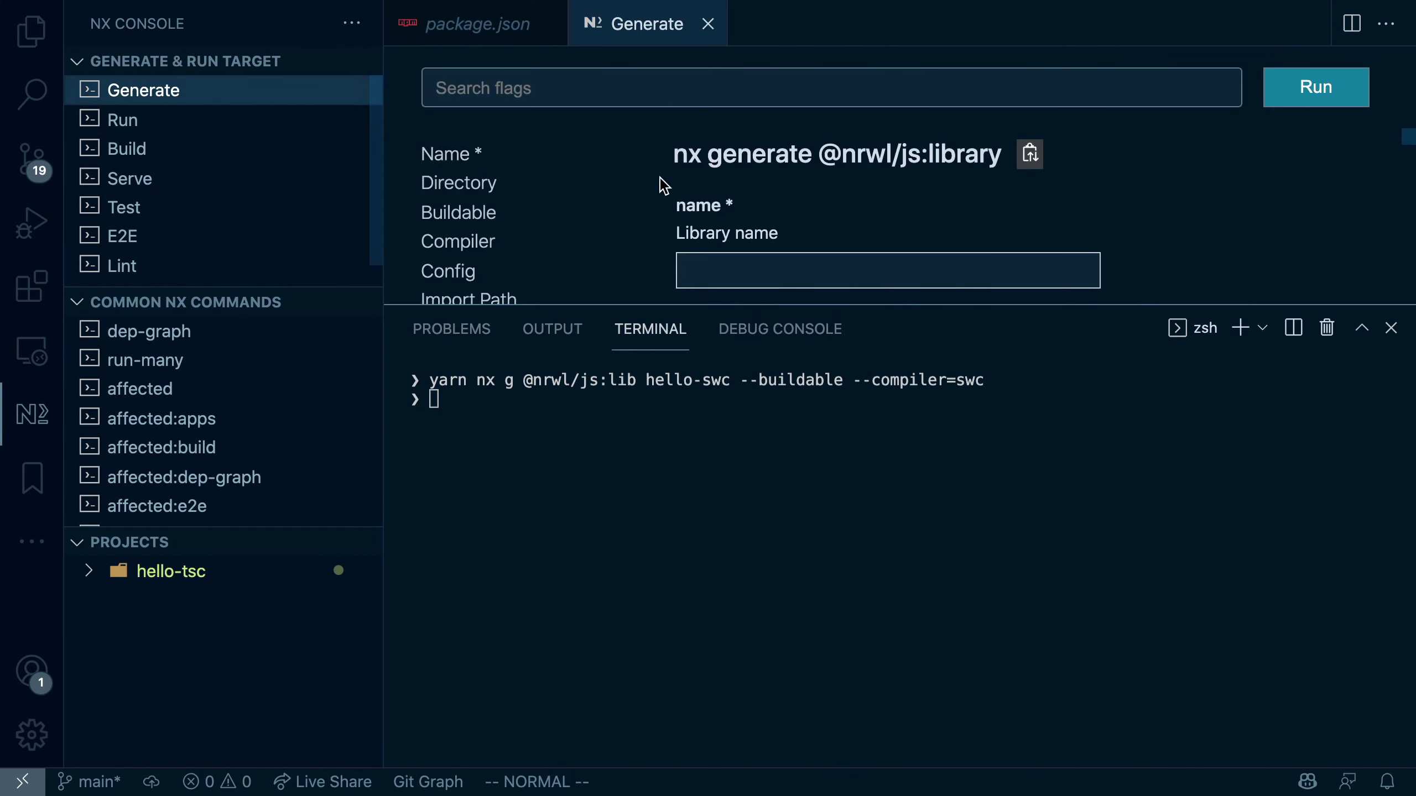
click(738, 277)
text(hello-swc)
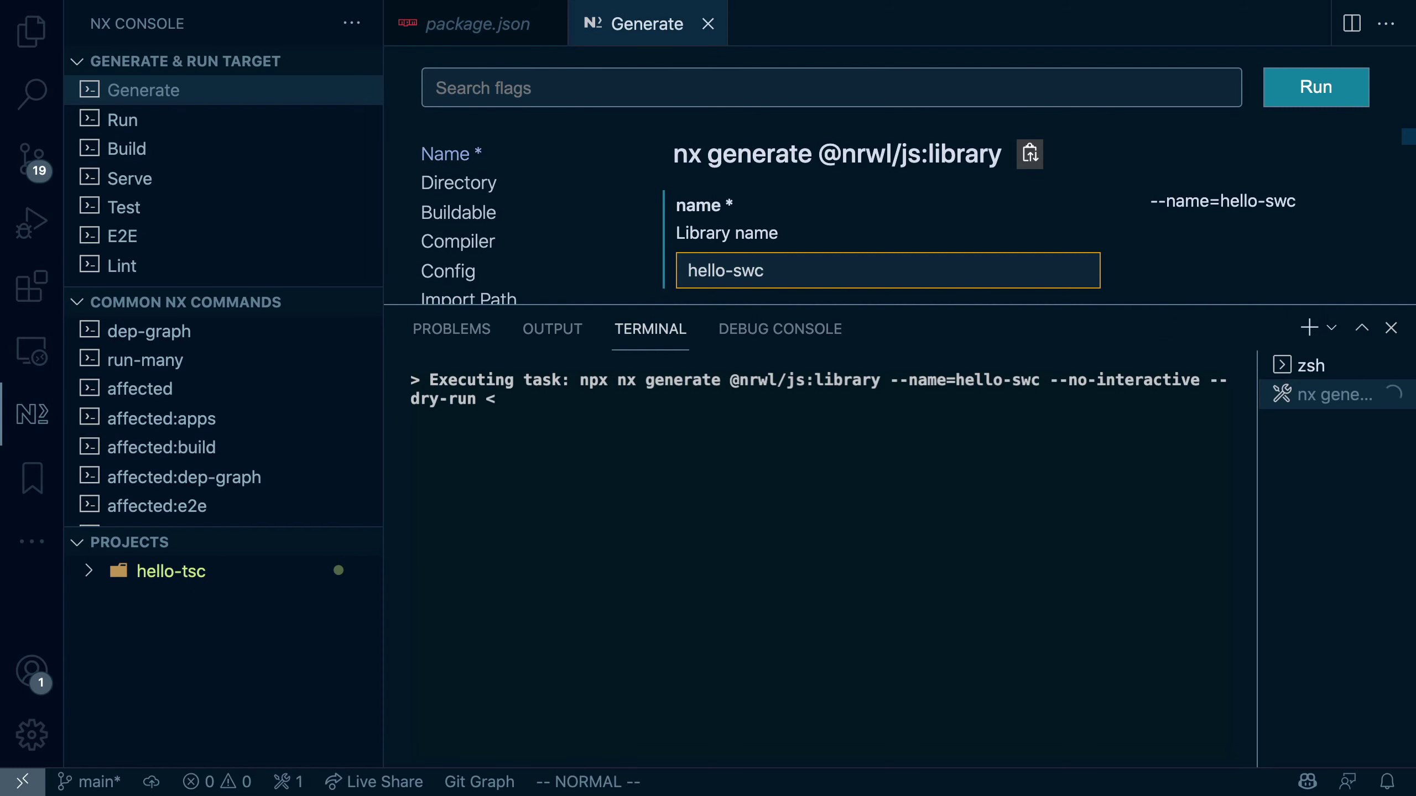
key(ctrl+j)
scroll(731, 277, down, 1)
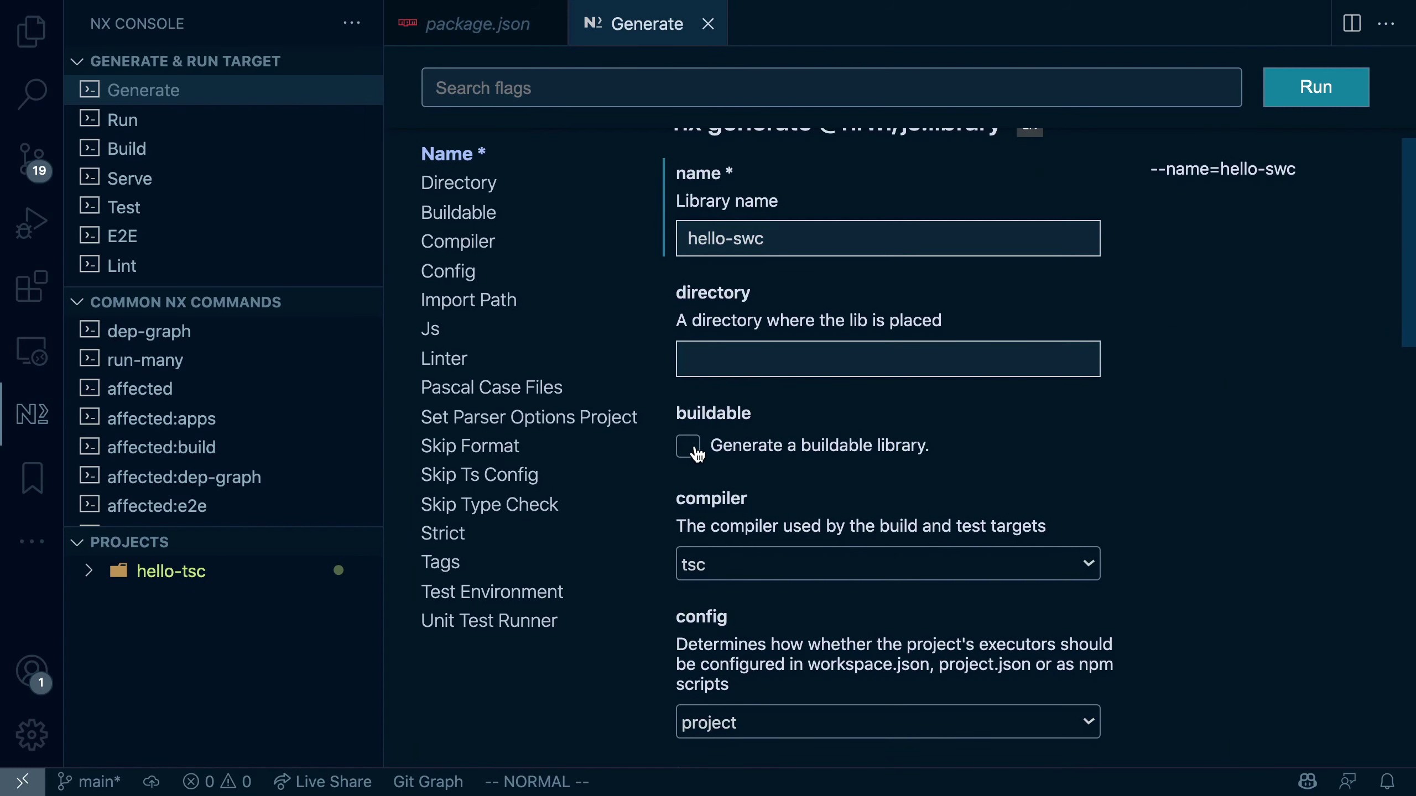
click(688, 445)
scroll(824, 226, down, 2)
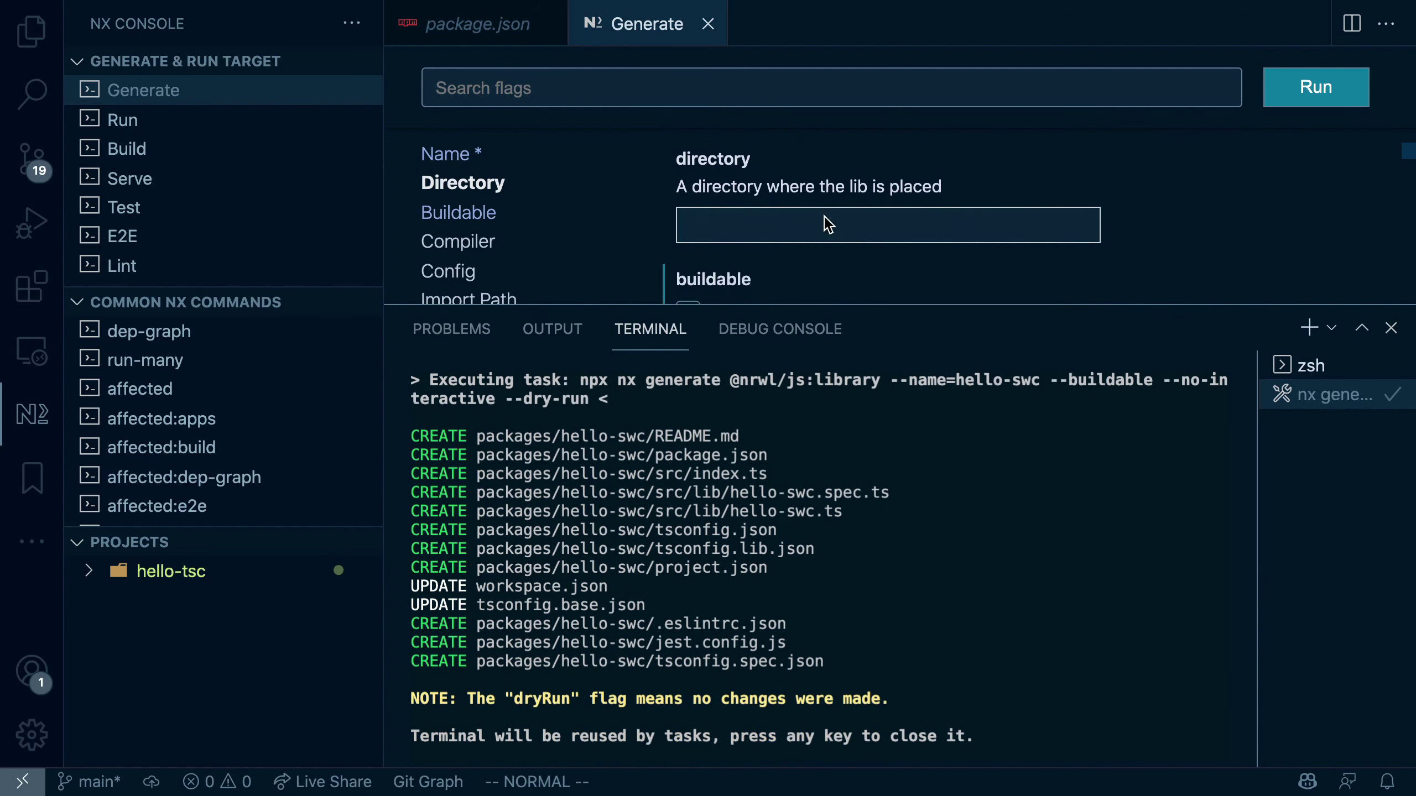
scroll(825, 221, down, 1)
scroll(828, 222, down, 1)
scroll(829, 225, down, 2)
click(814, 199)
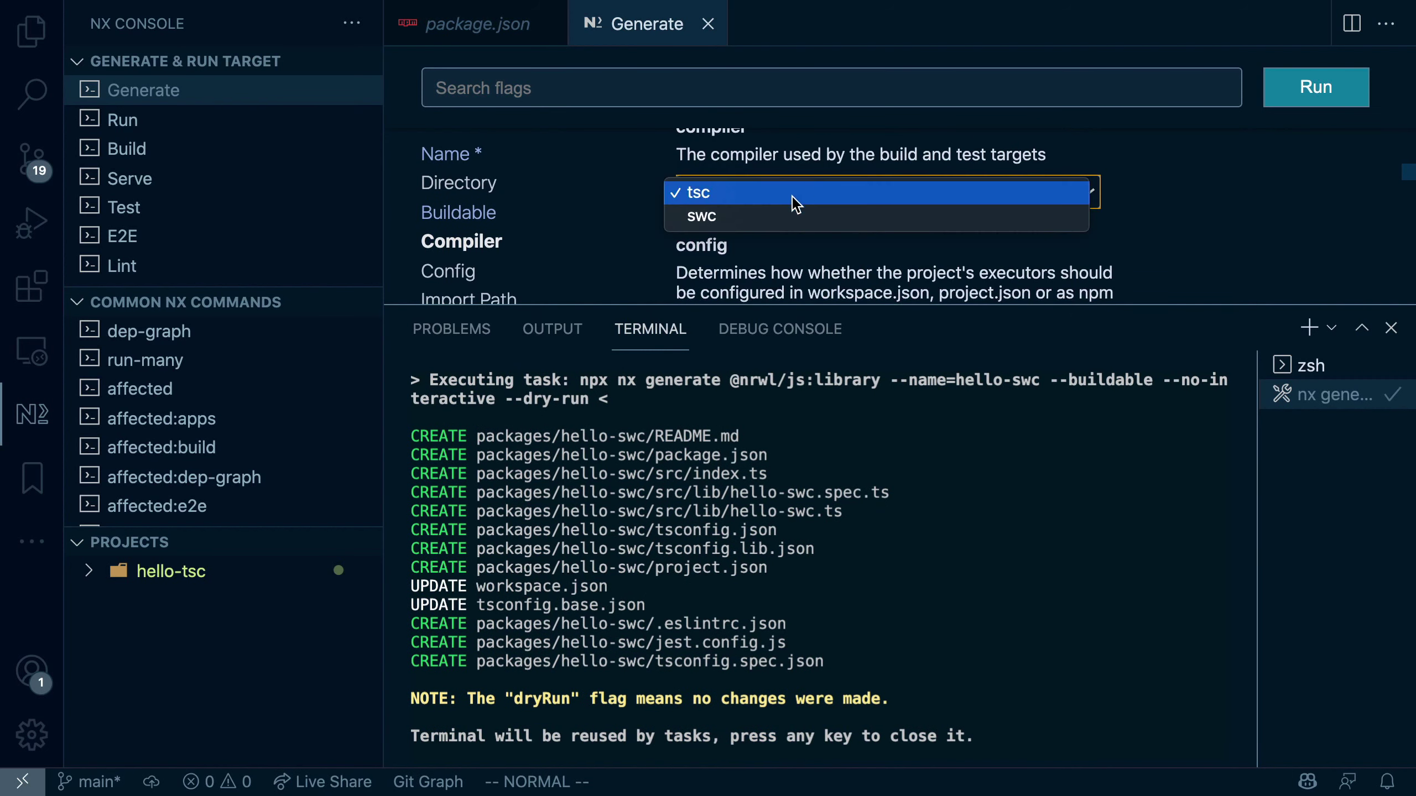
click(773, 212)
click(1307, 99)
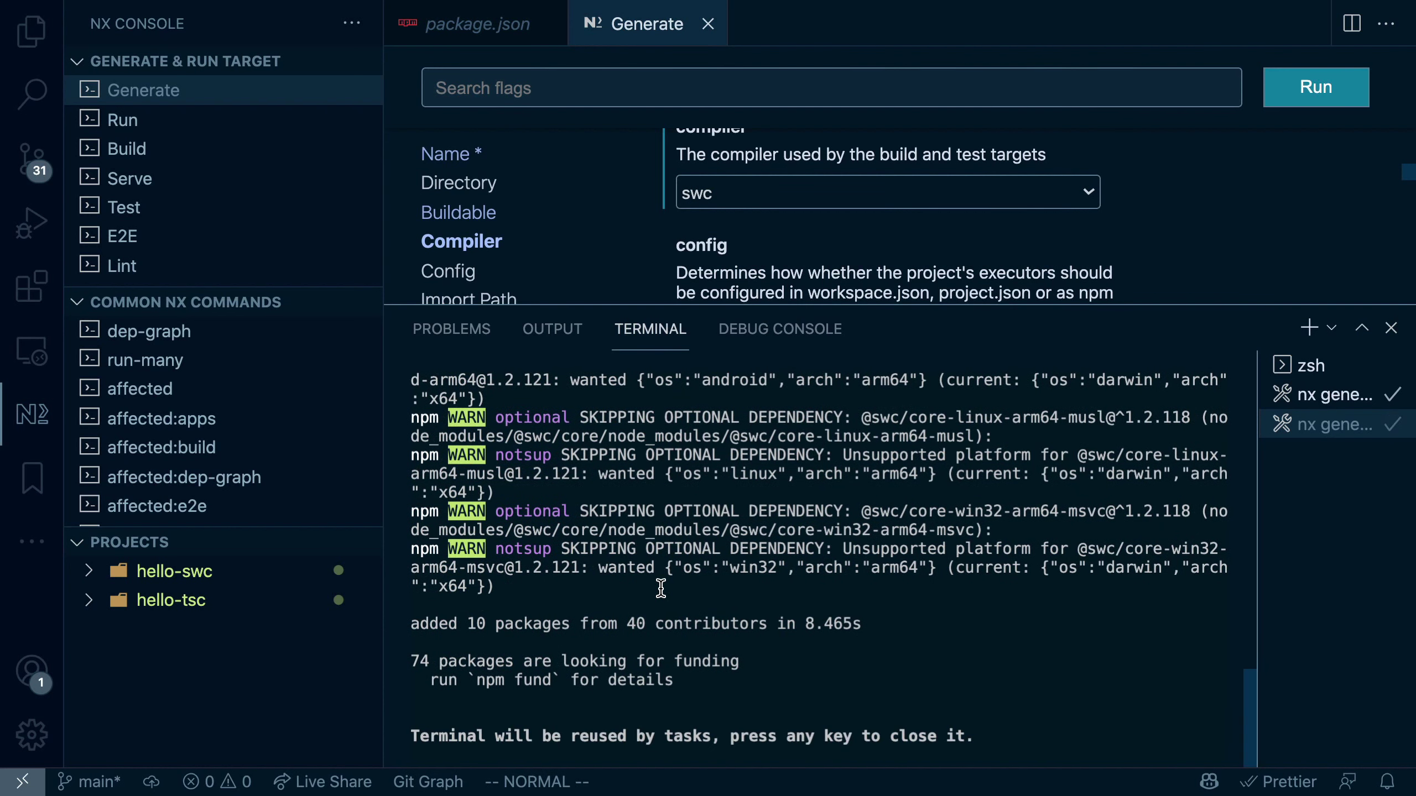
- Close the Generate and dist package.json tabs, then expand packages/hello-swc to view its files
key(super+shift+e)
key(ctrl+w)
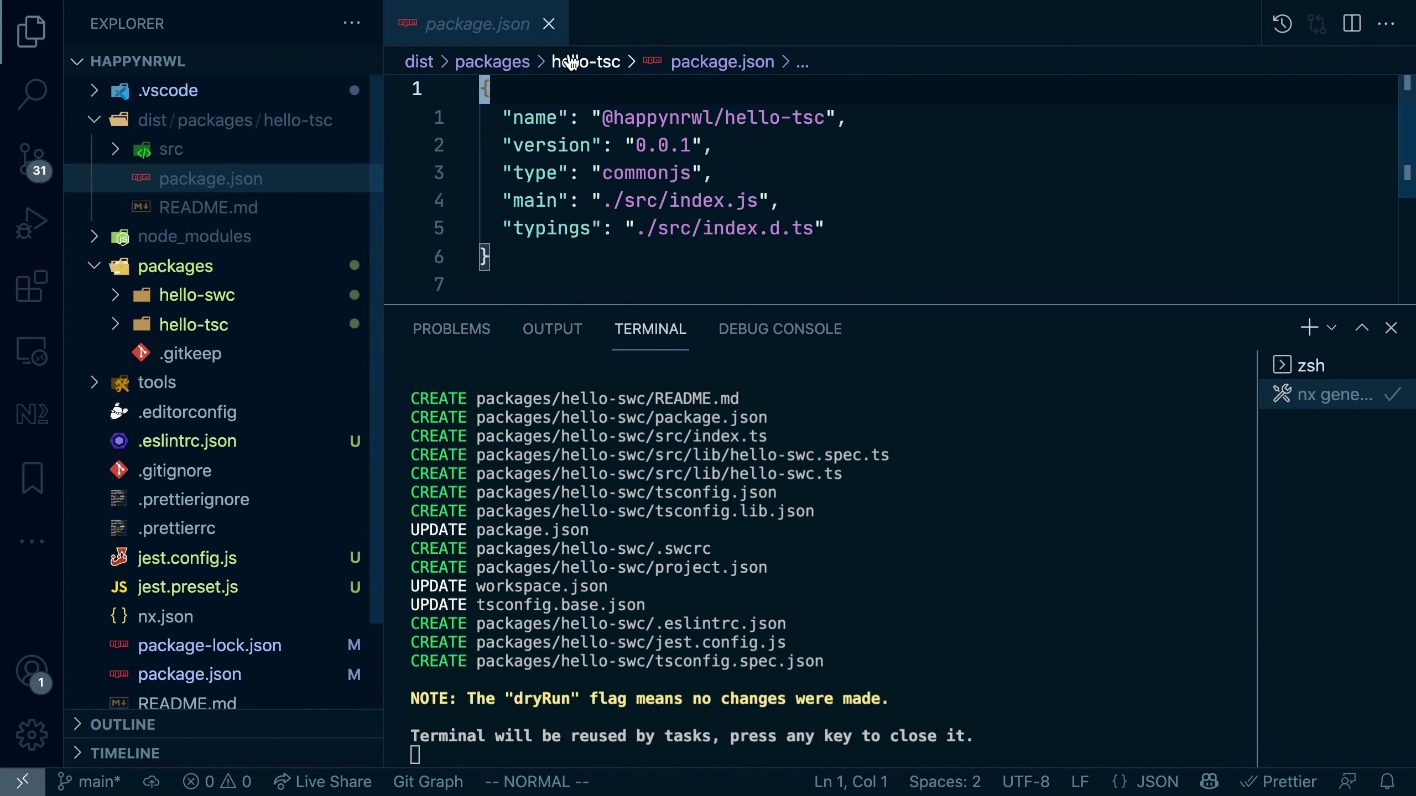
key(ctrl+w)
click(160, 131)
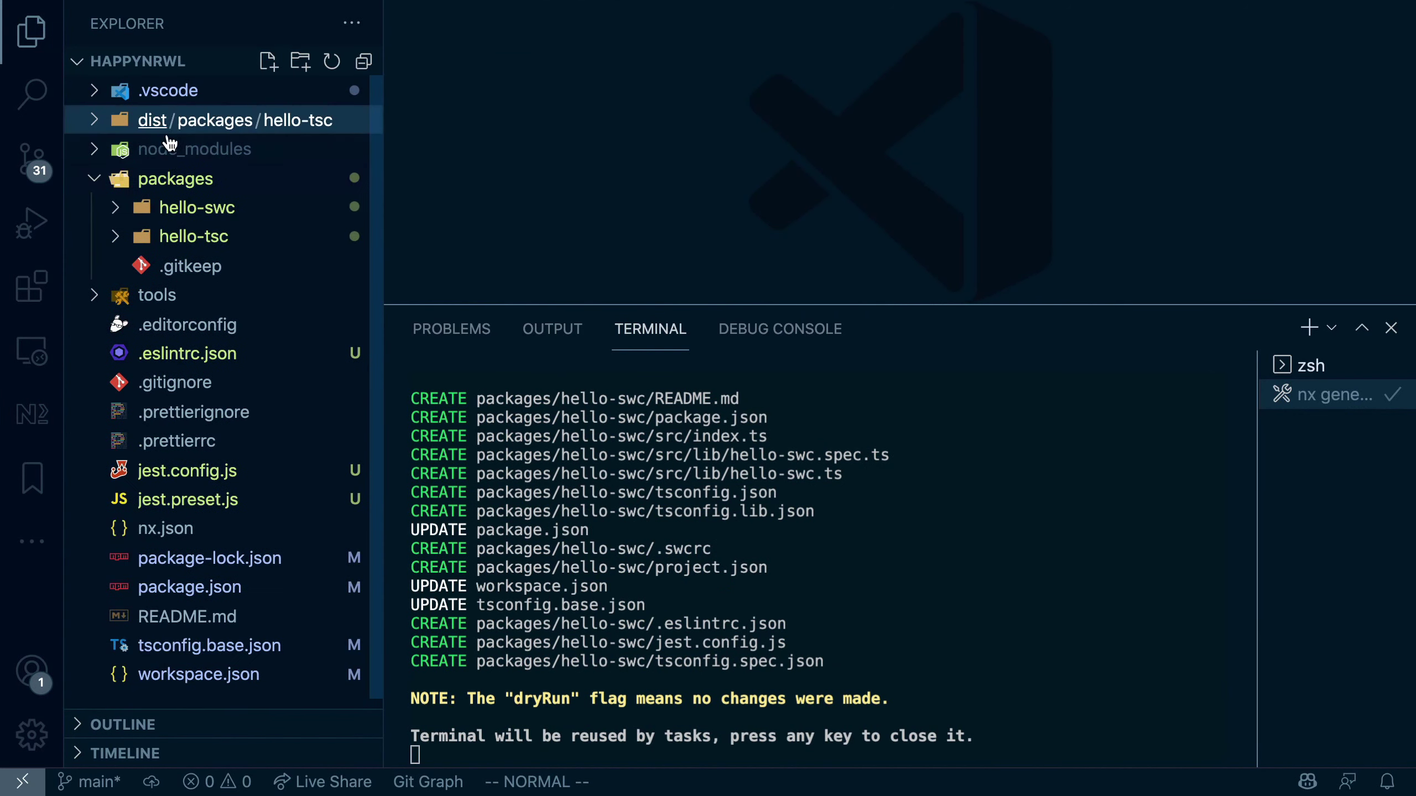
click(212, 209)
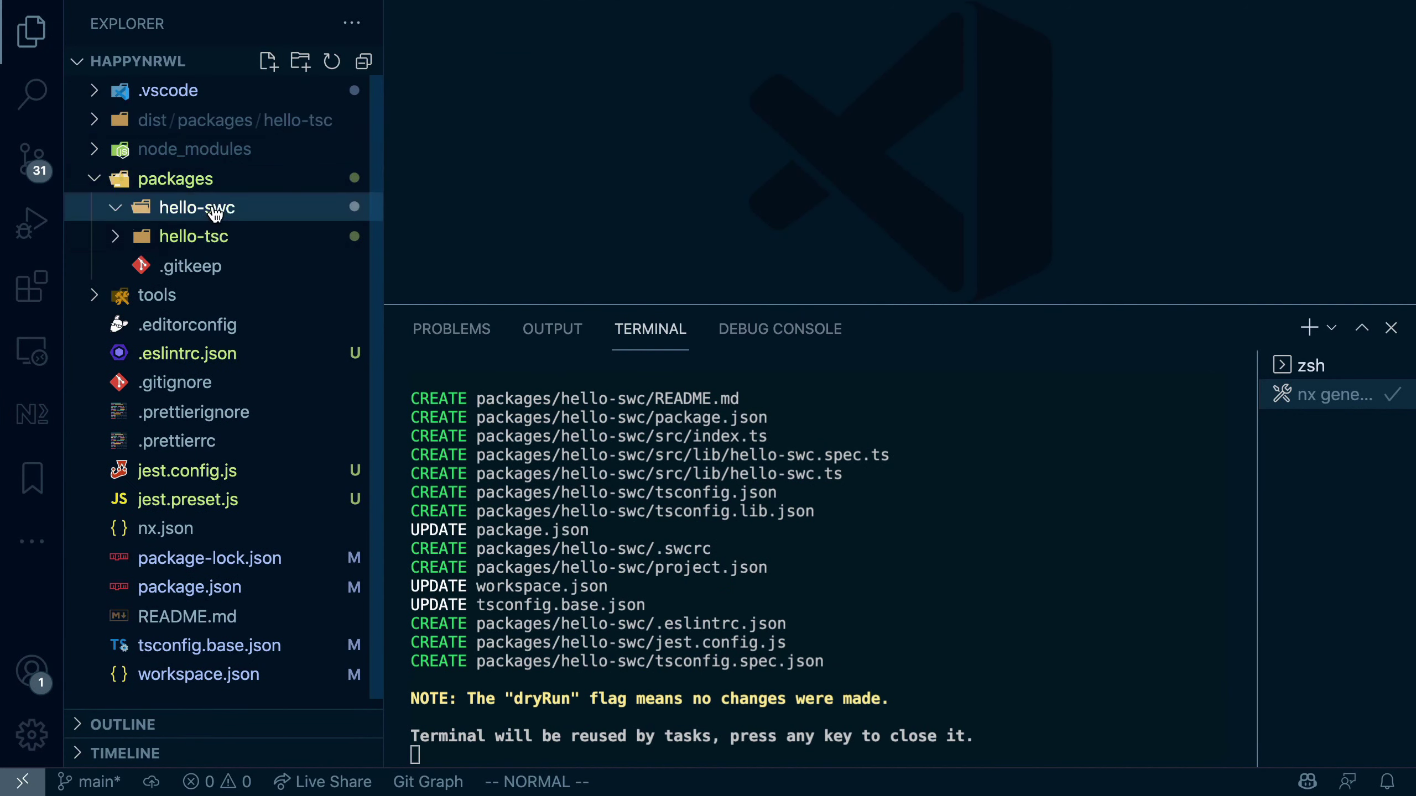
- Clear the terminal and run 'yarn nx build hello-swc'
click(917, 484)
key(Return)
key(ctrl+l)
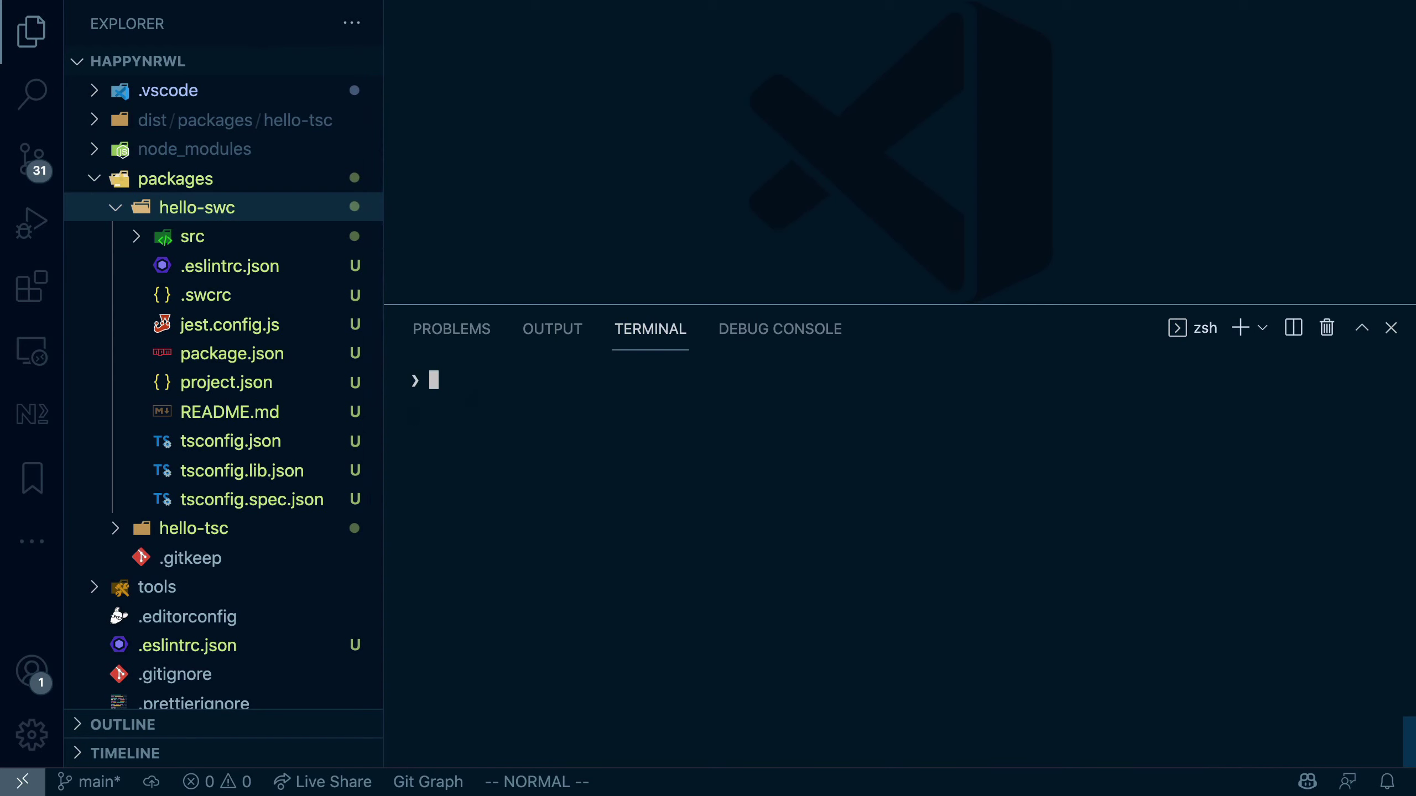
text(yarn )
text(nx bu)
text(ild hello-)
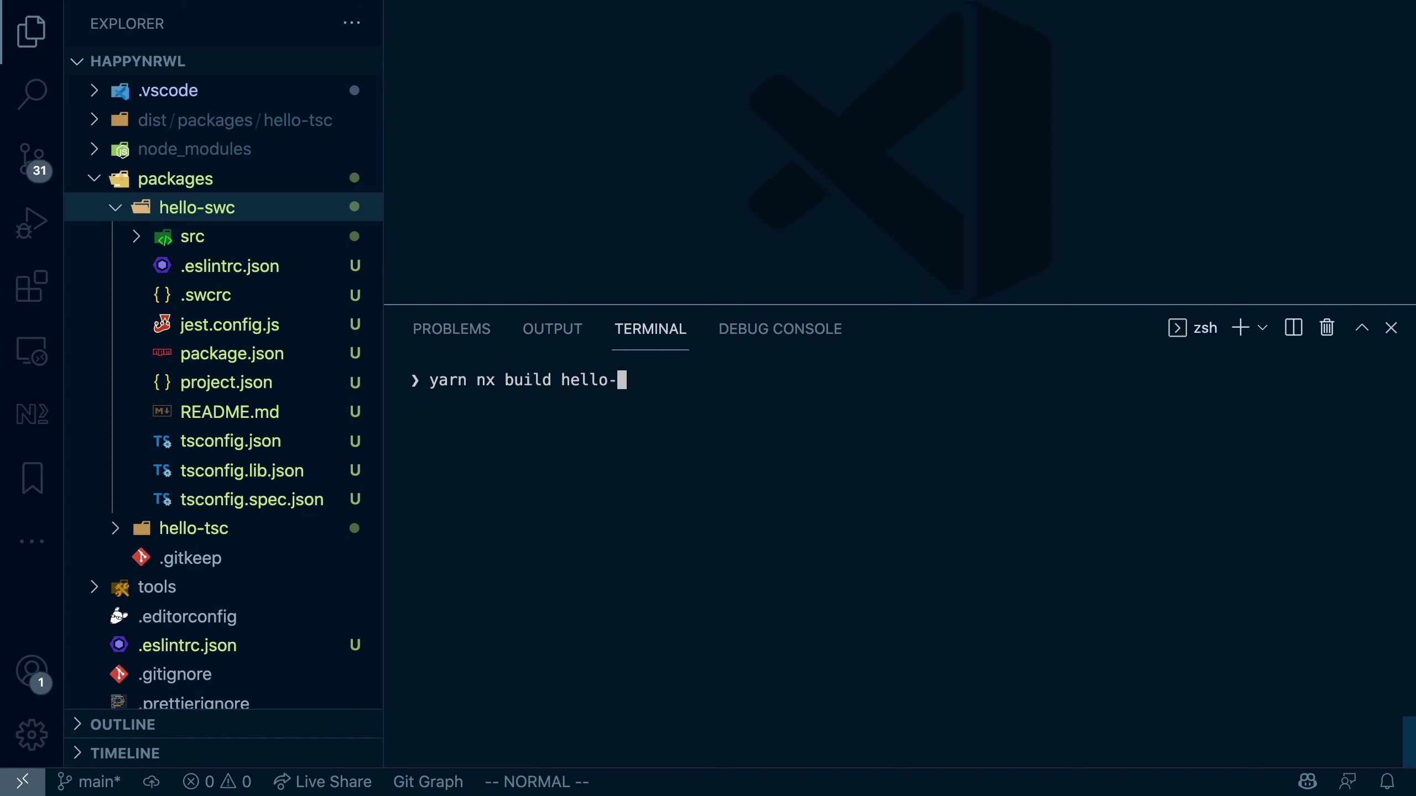
text(swc)
key(Return)
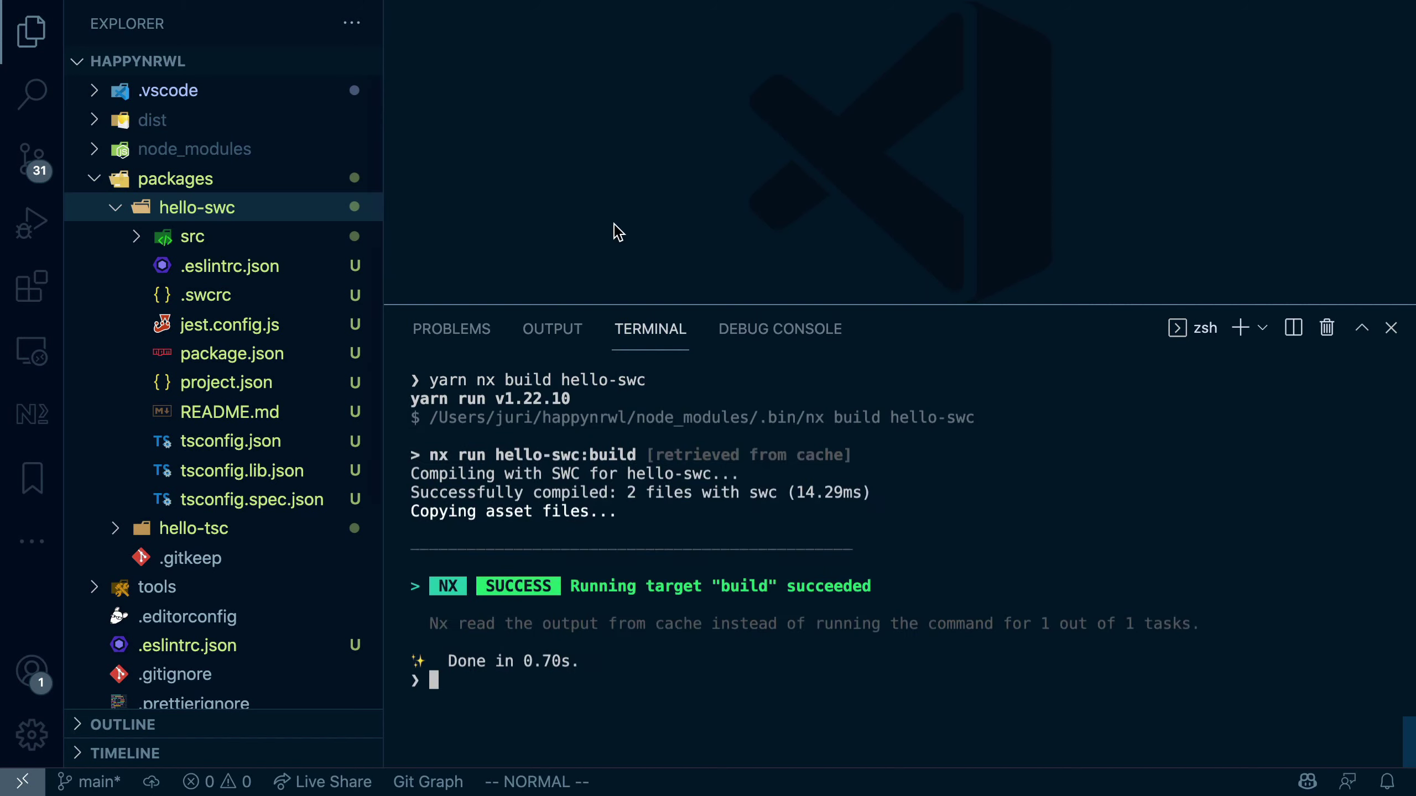
click(254, 210)
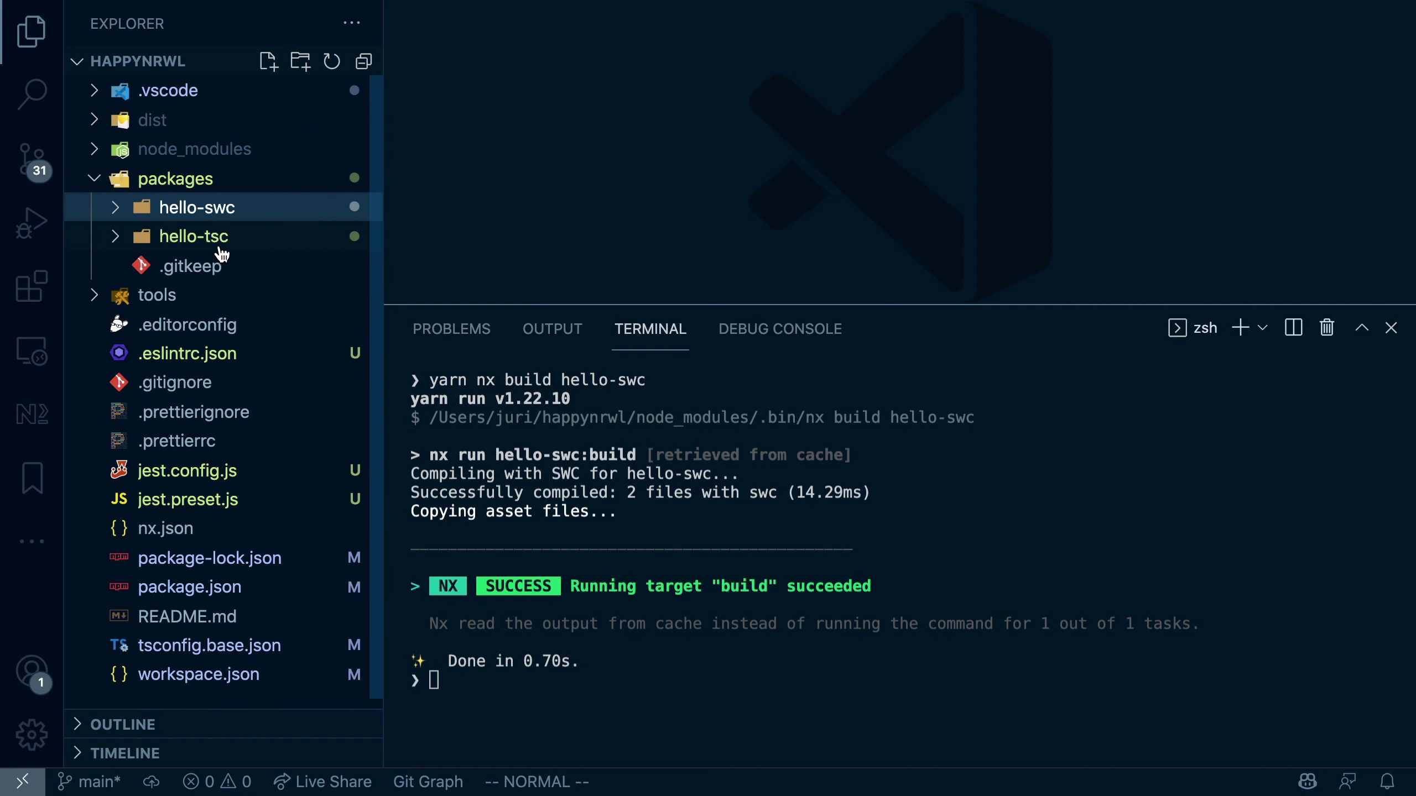
click(34, 412)
click(163, 100)
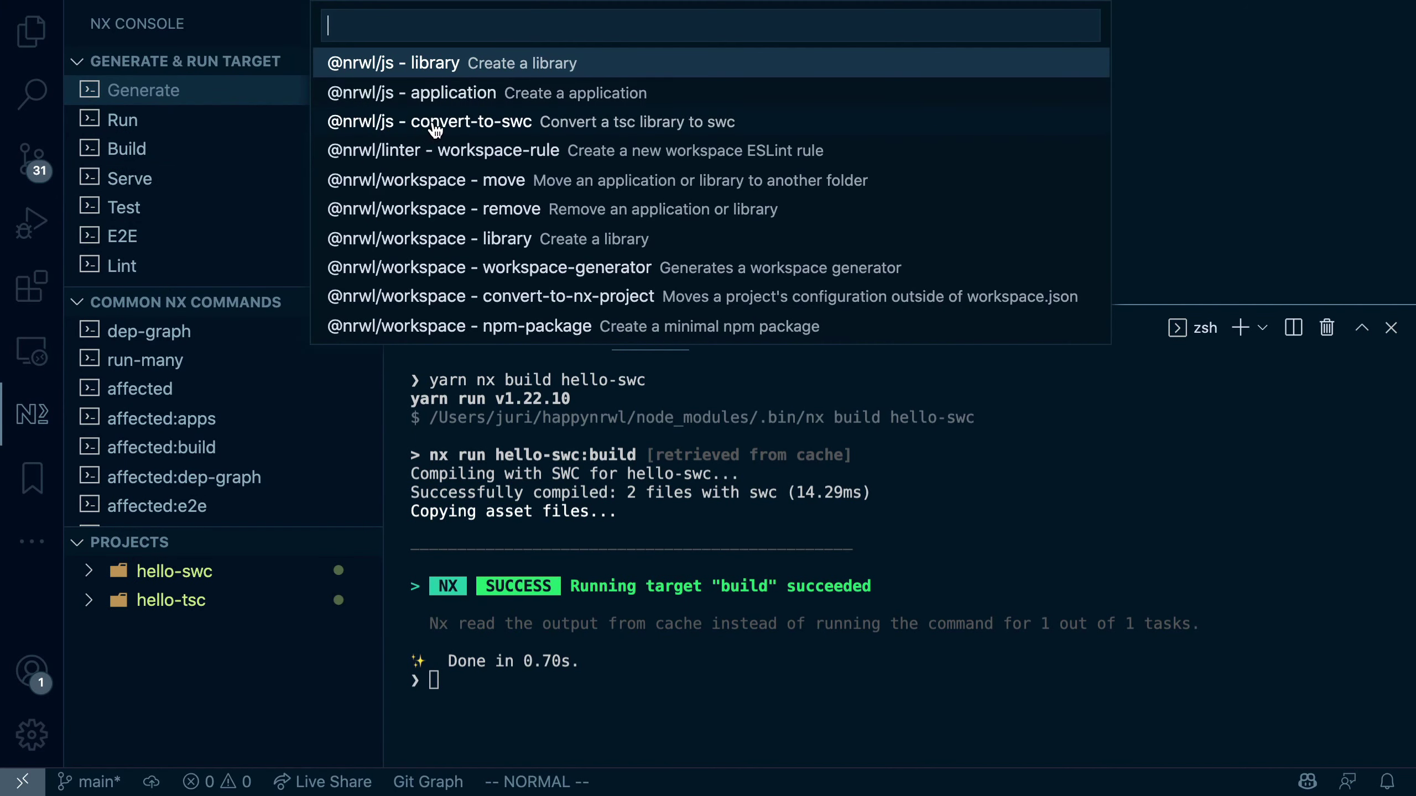
click(526, 132)
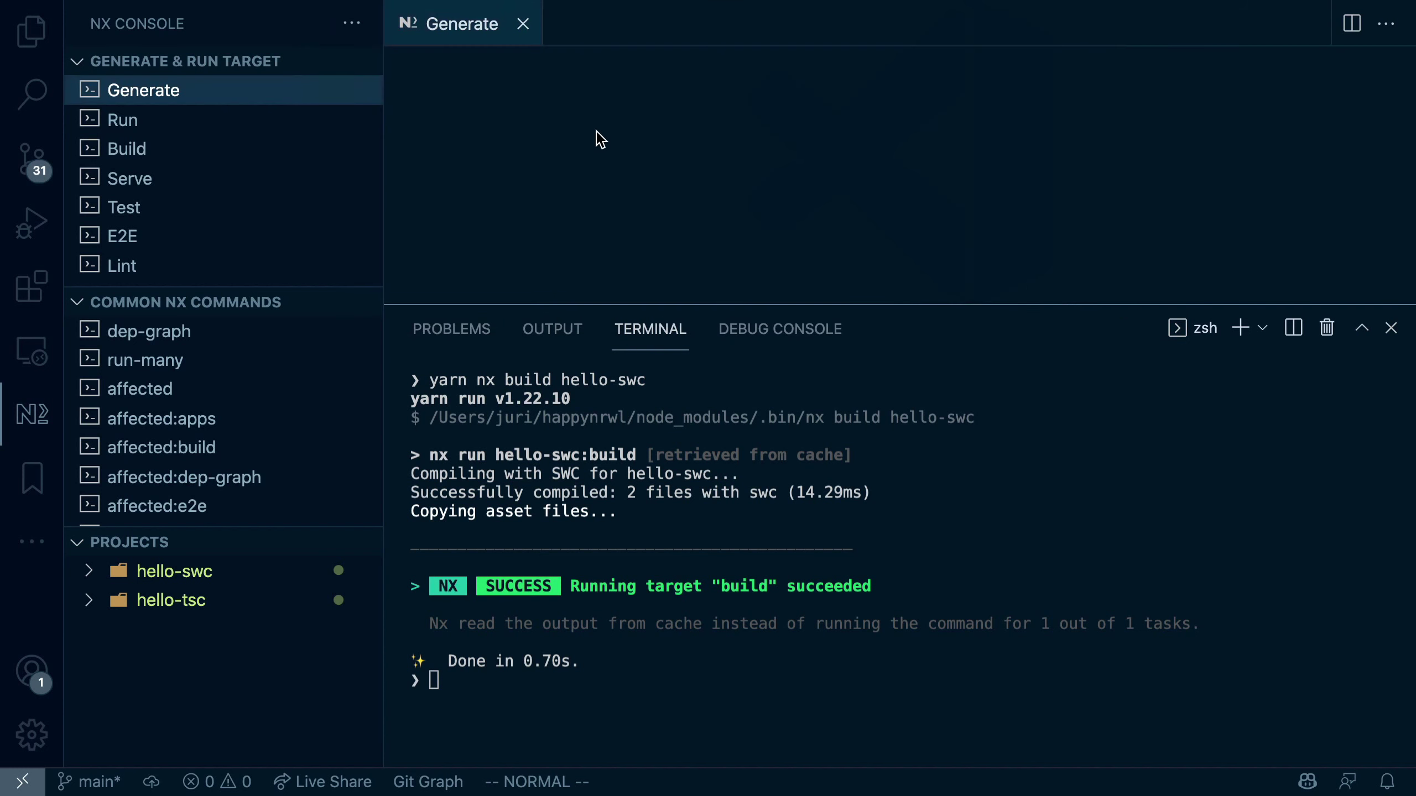
text(he)
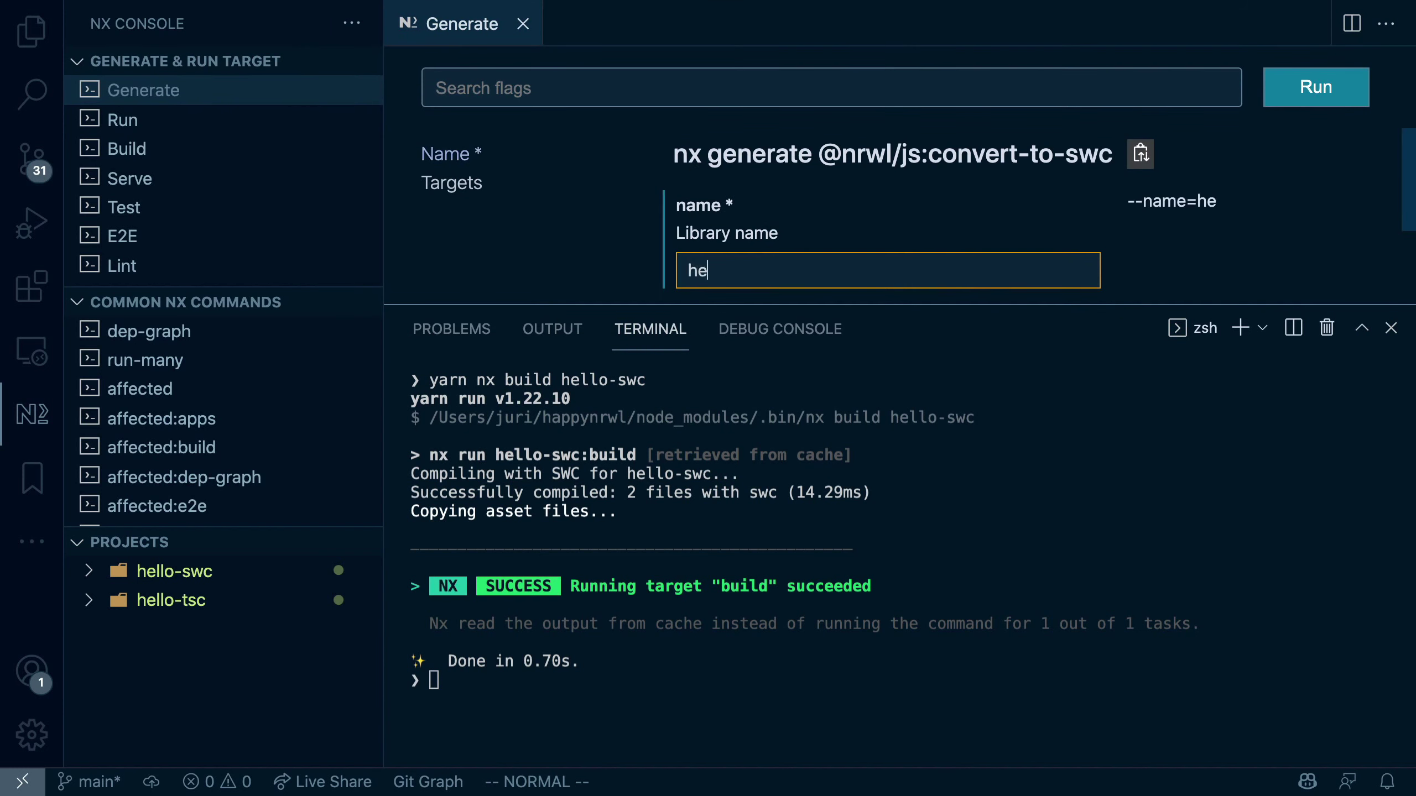
text(llo-tsc)
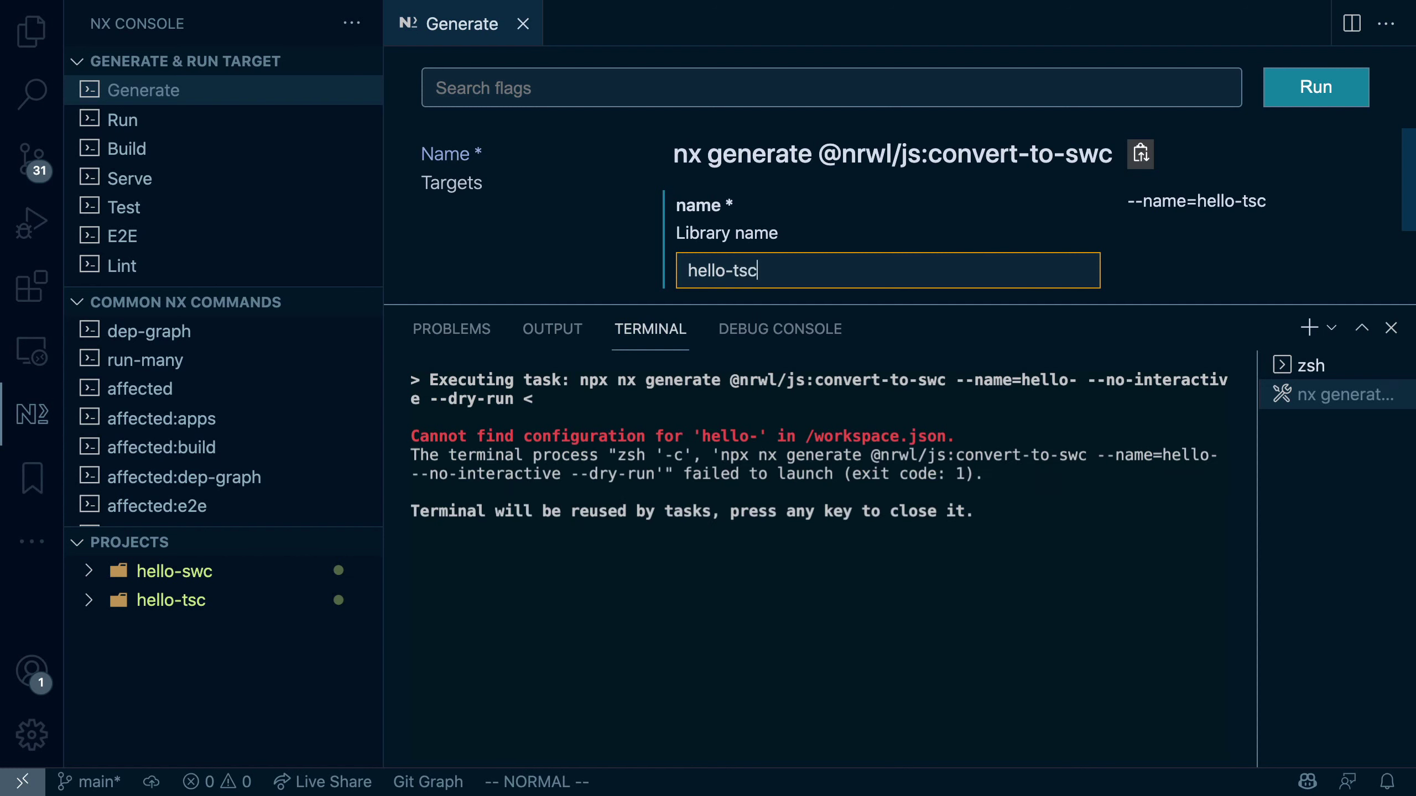
click(1314, 89)
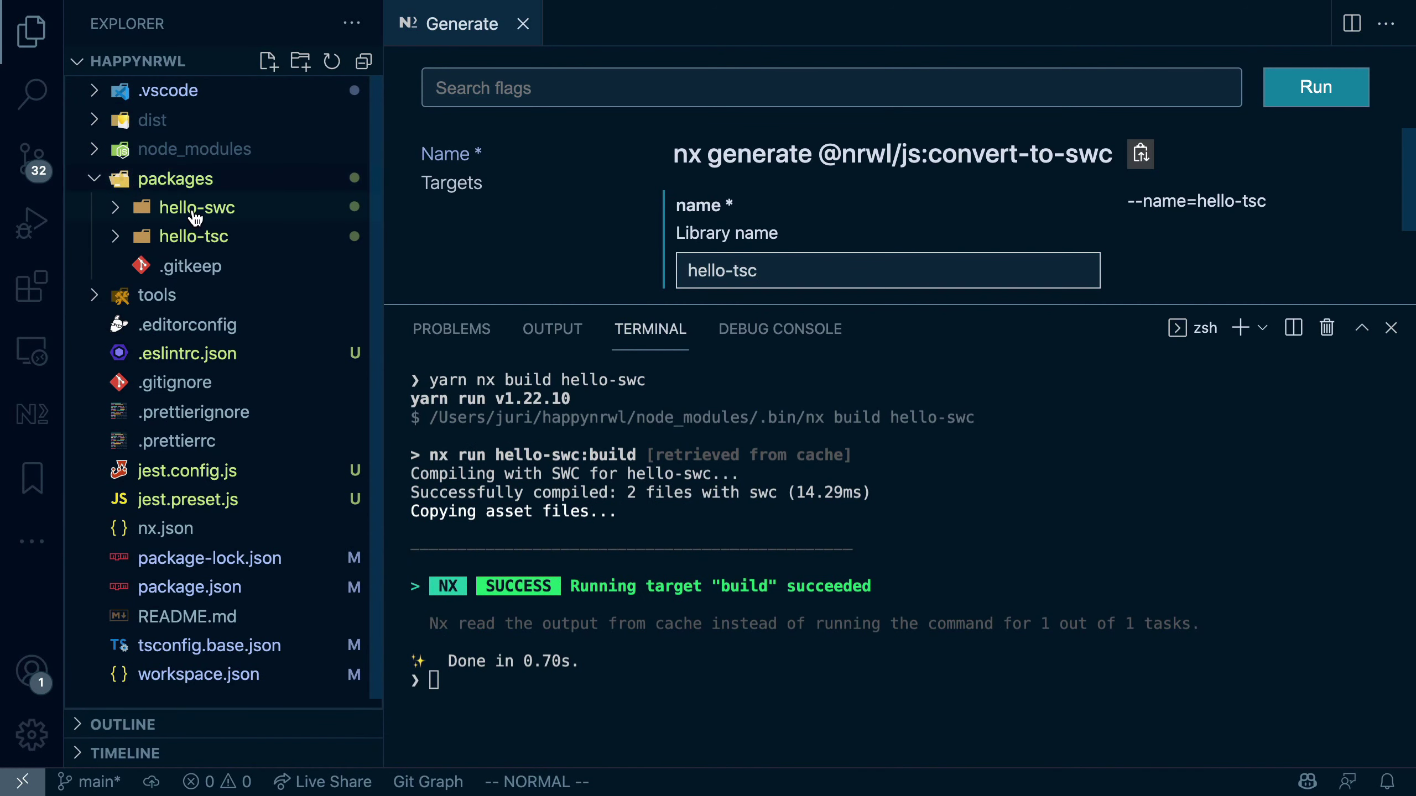
click(194, 238)
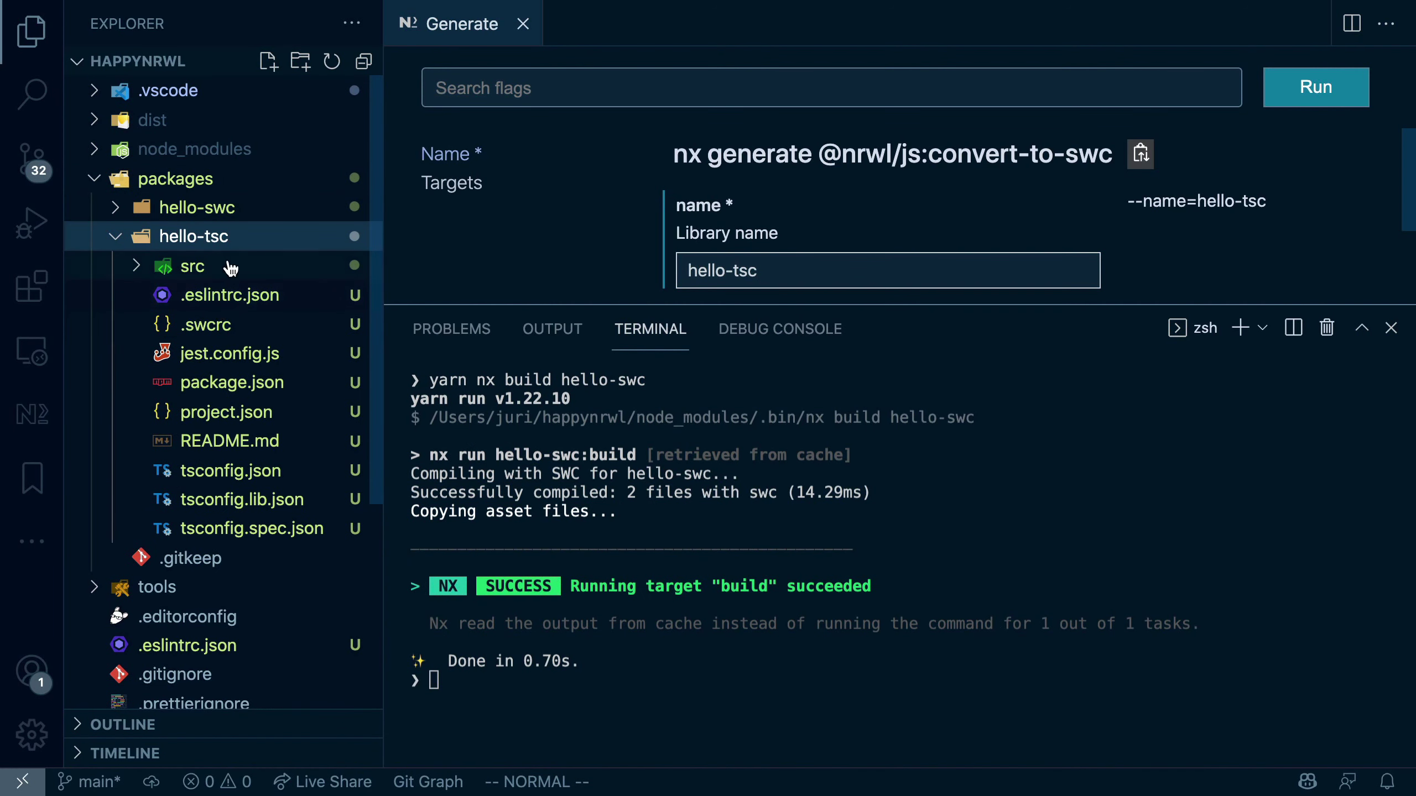